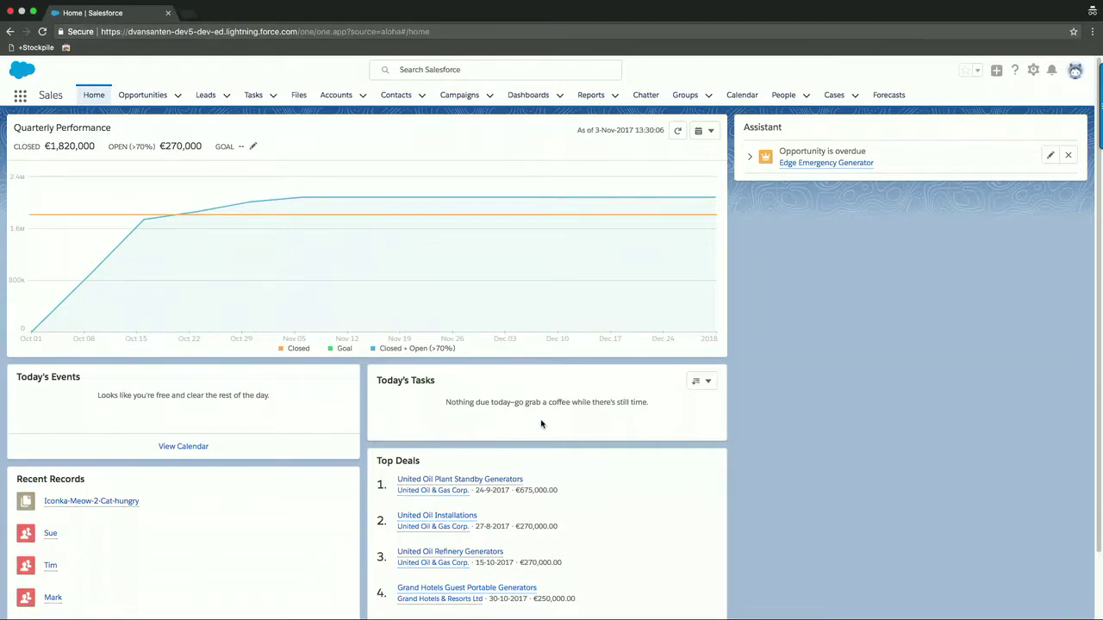
# Open Schema Builder from Setup by searching 'schema' in Quick Find.
pyautogui.click(1035, 71)
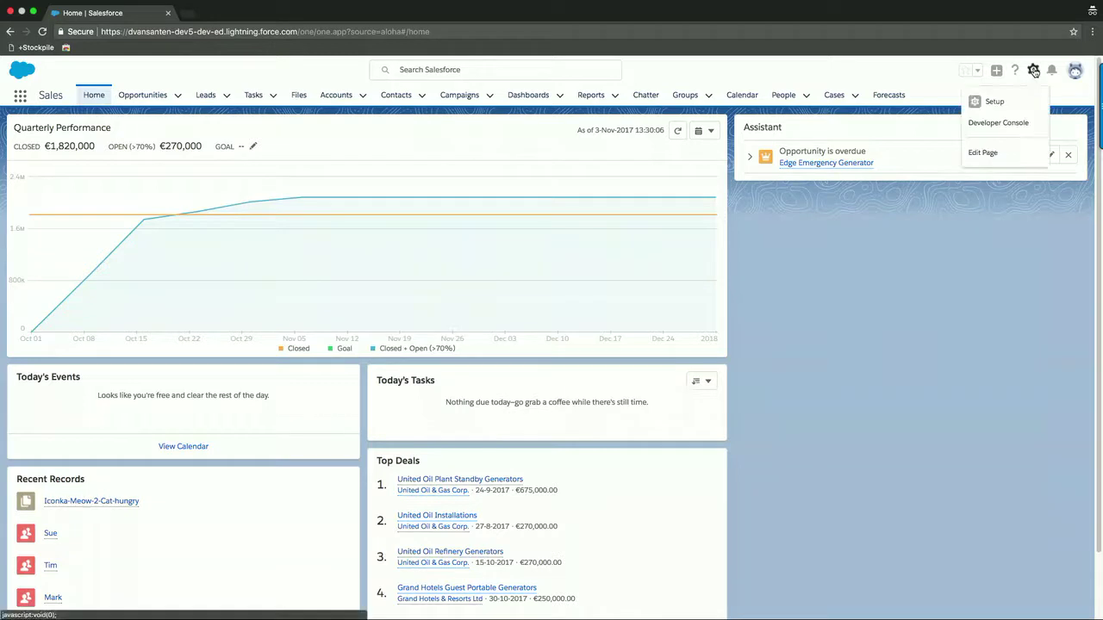
pyautogui.click(1005, 103)
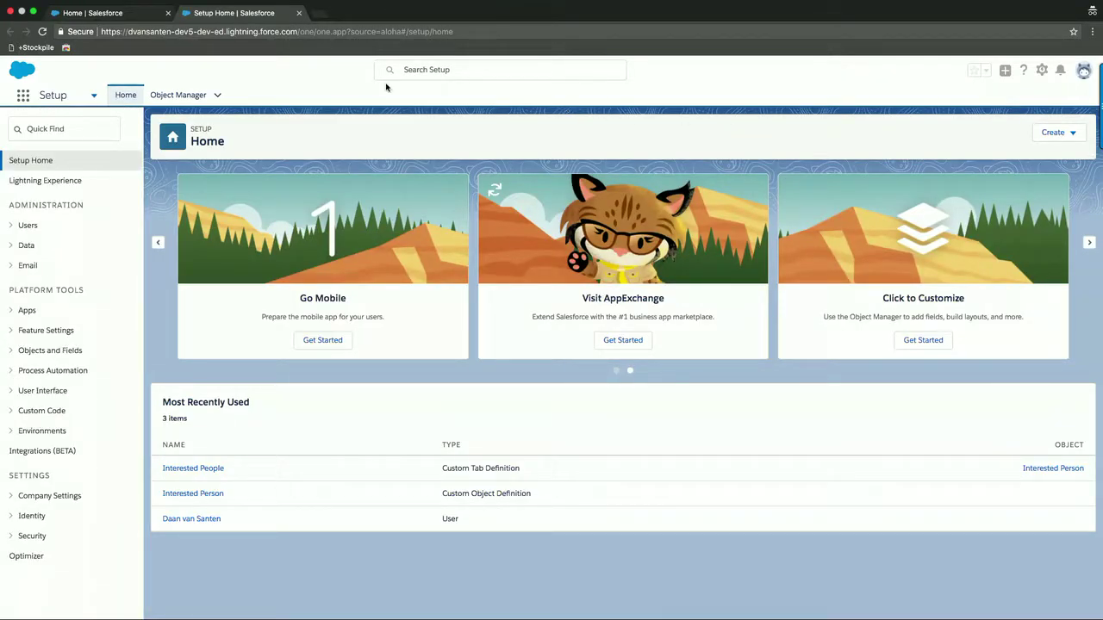
pyautogui.click(75, 127)
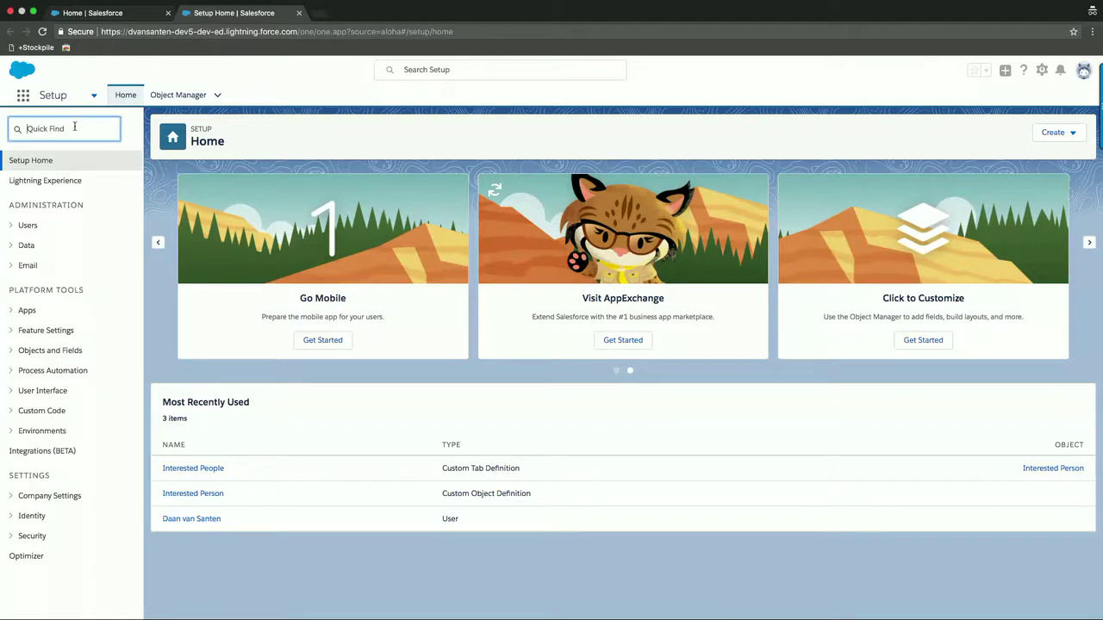
pyautogui.write('schema')
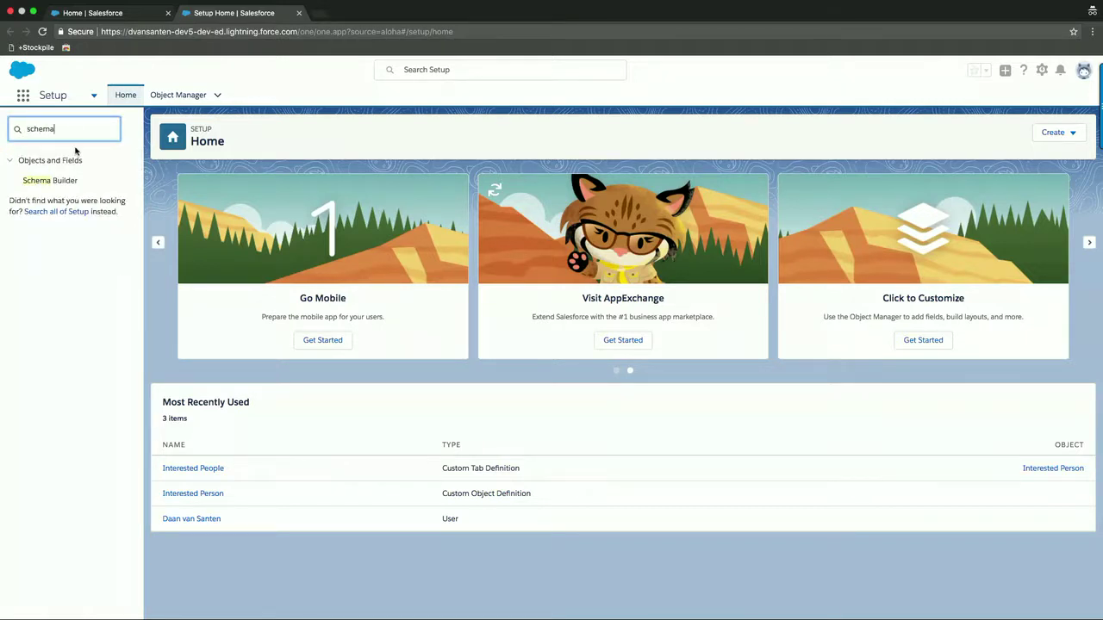
pyautogui.click(56, 179)
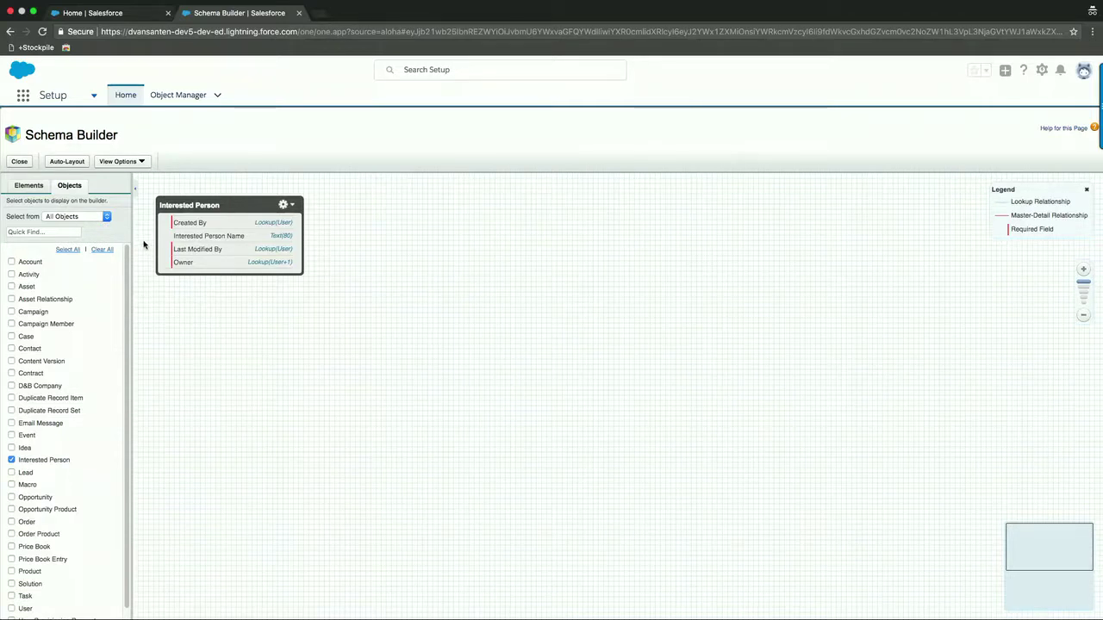
# Create a custom Cat object (plural Cats) with reports allowed and position it on the canvas.
pyautogui.click(32, 187)
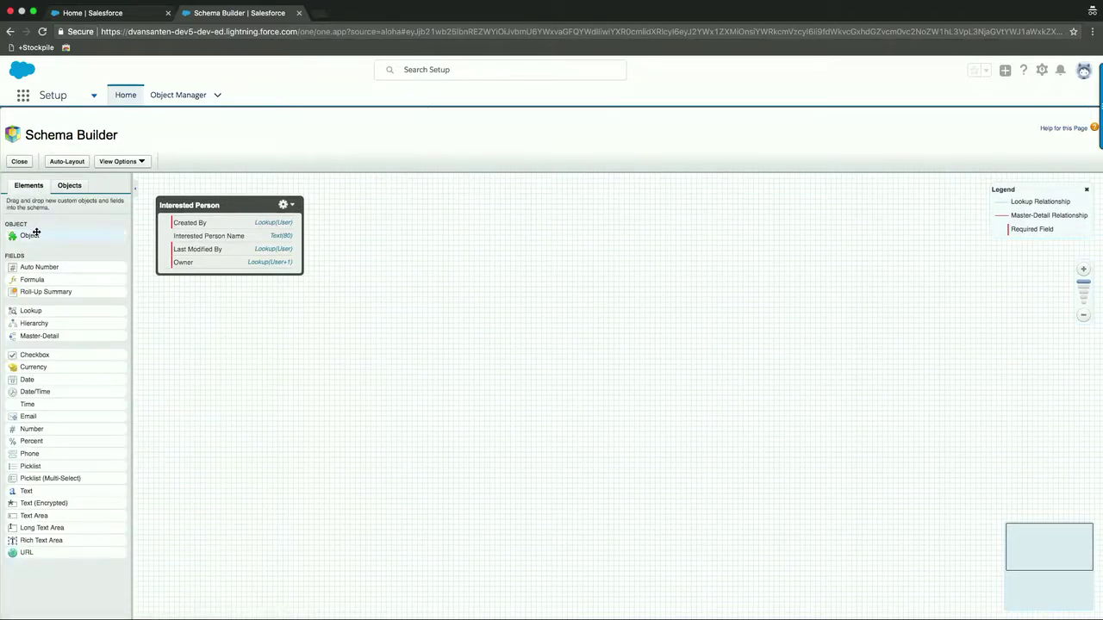
pyautogui.moveTo(35, 235); pyautogui.dragTo(388, 249)
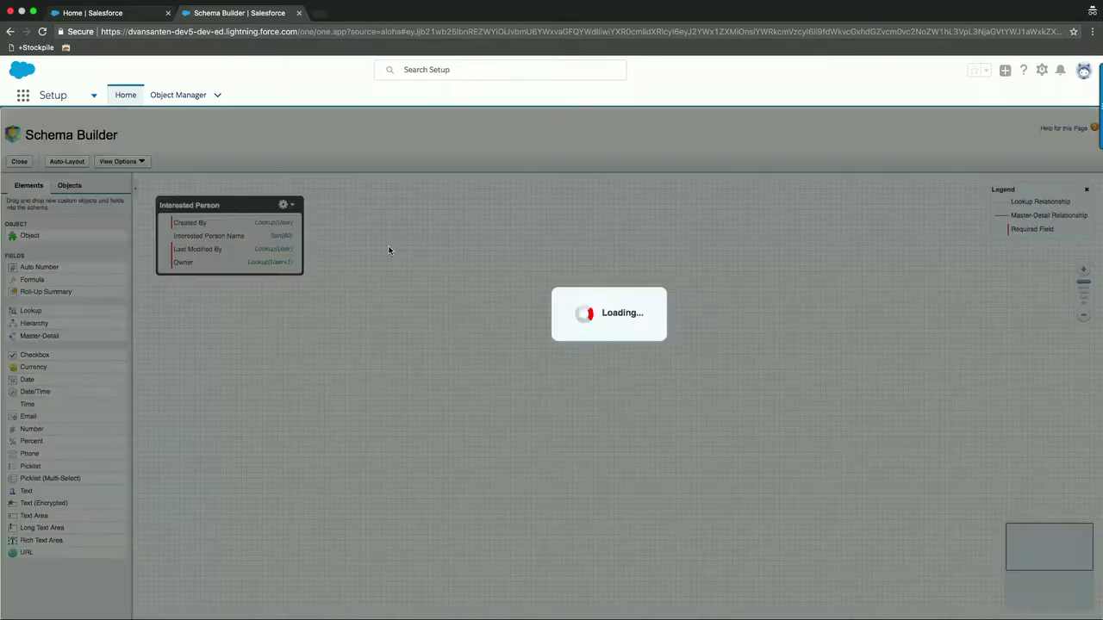
pyautogui.write('Cat')
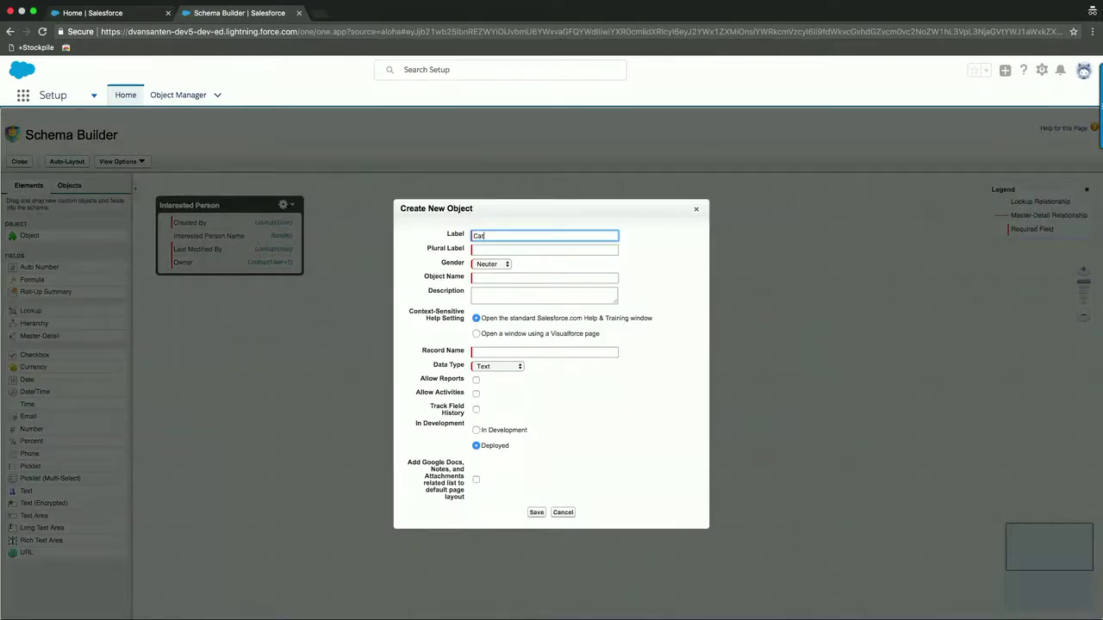
pyautogui.press('Tab')
pyautogui.write('Cats')
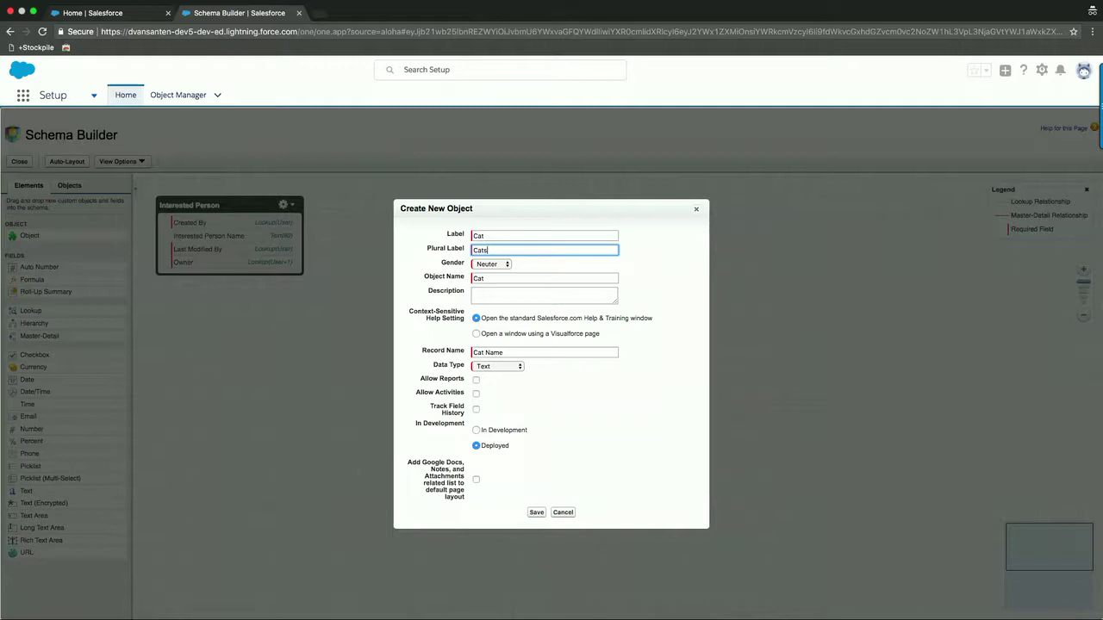
pyautogui.click(475, 380)
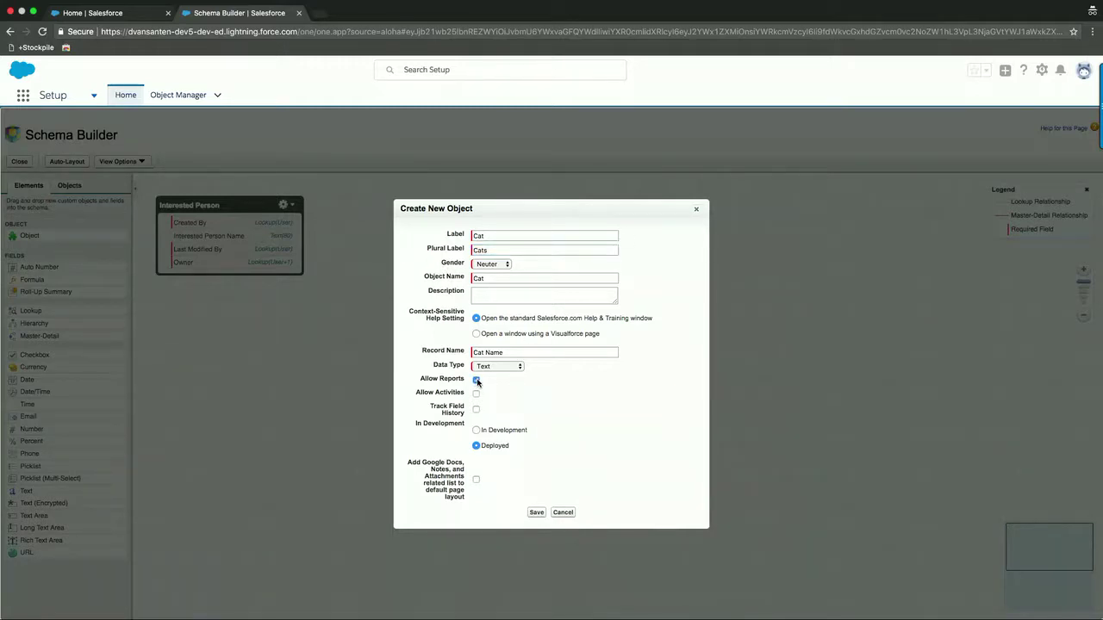
pyautogui.click(537, 513)
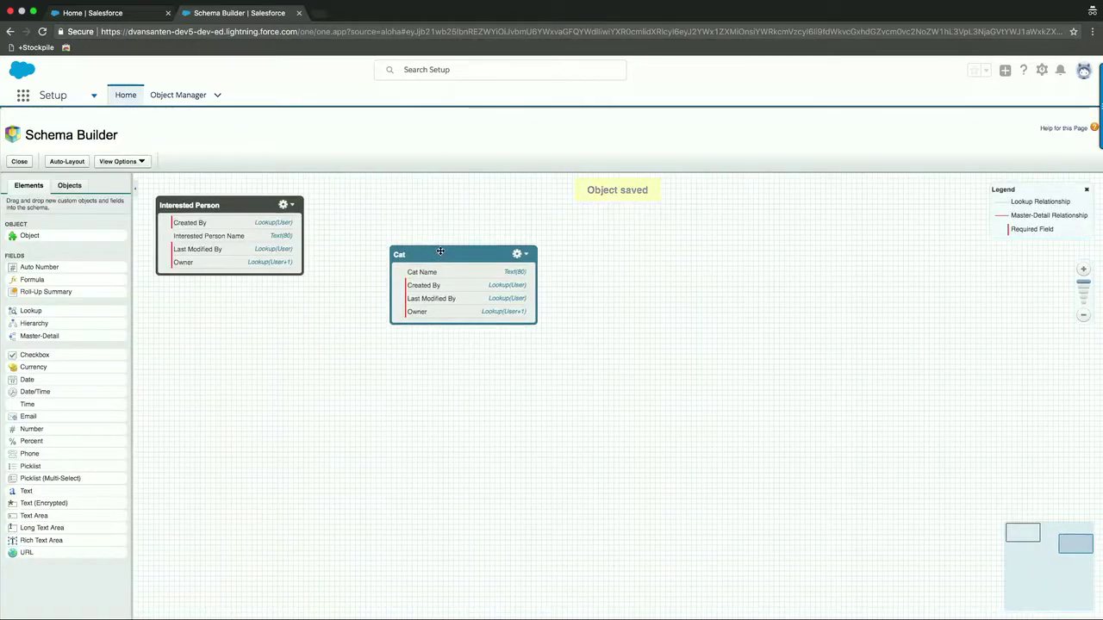
pyautogui.moveTo(438, 256); pyautogui.dragTo(454, 223)
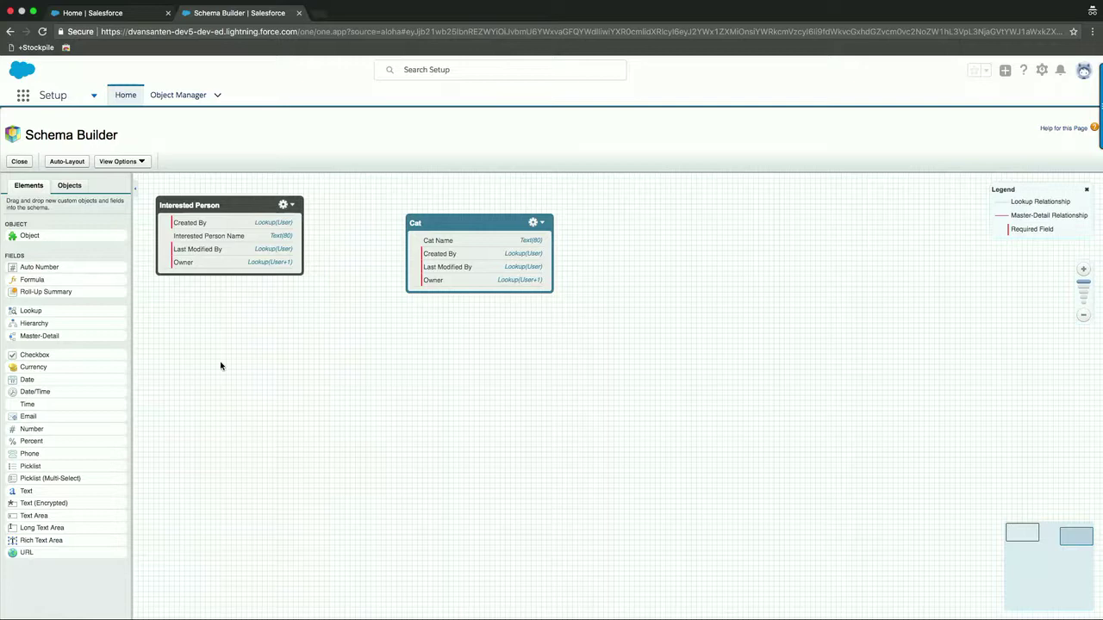
# Add a Cat Breed picklist field to Cat with values British Shorthair and Bengal.
pyautogui.moveTo(38, 465); pyautogui.dragTo(436, 243)
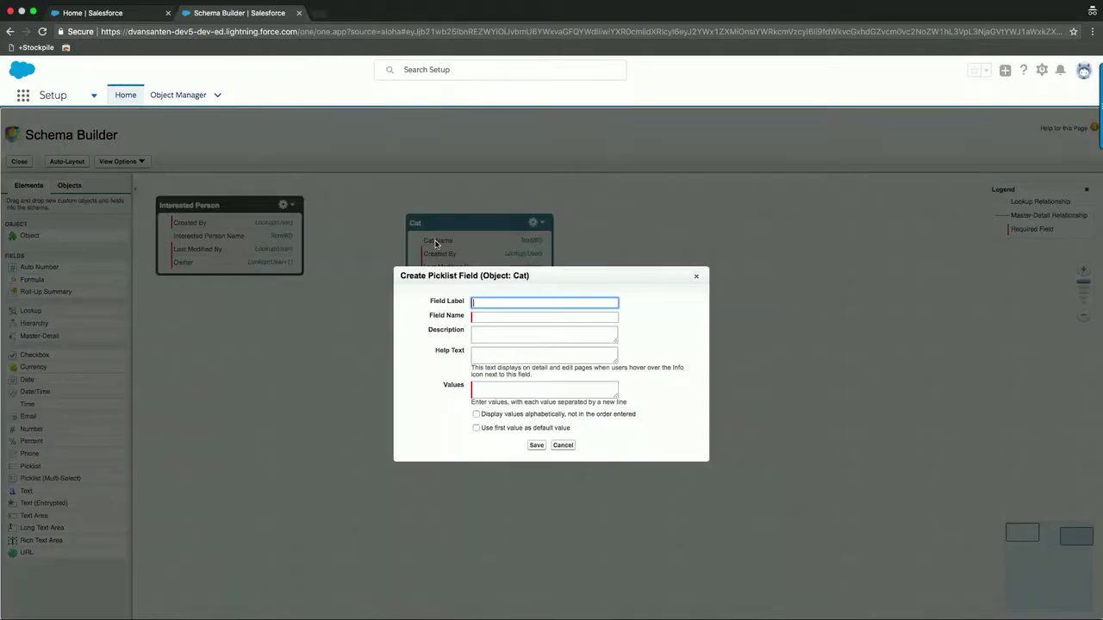
pyautogui.write('Cat Breed')
pyautogui.press('Tab')
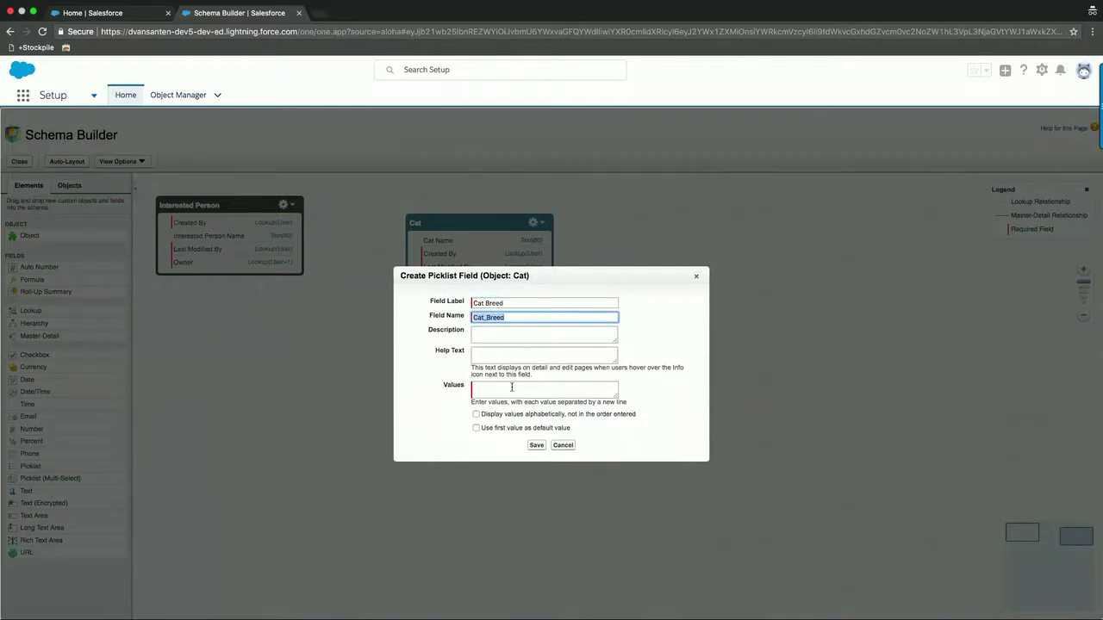
pyautogui.click(507, 382)
pyautogui.click(495, 385)
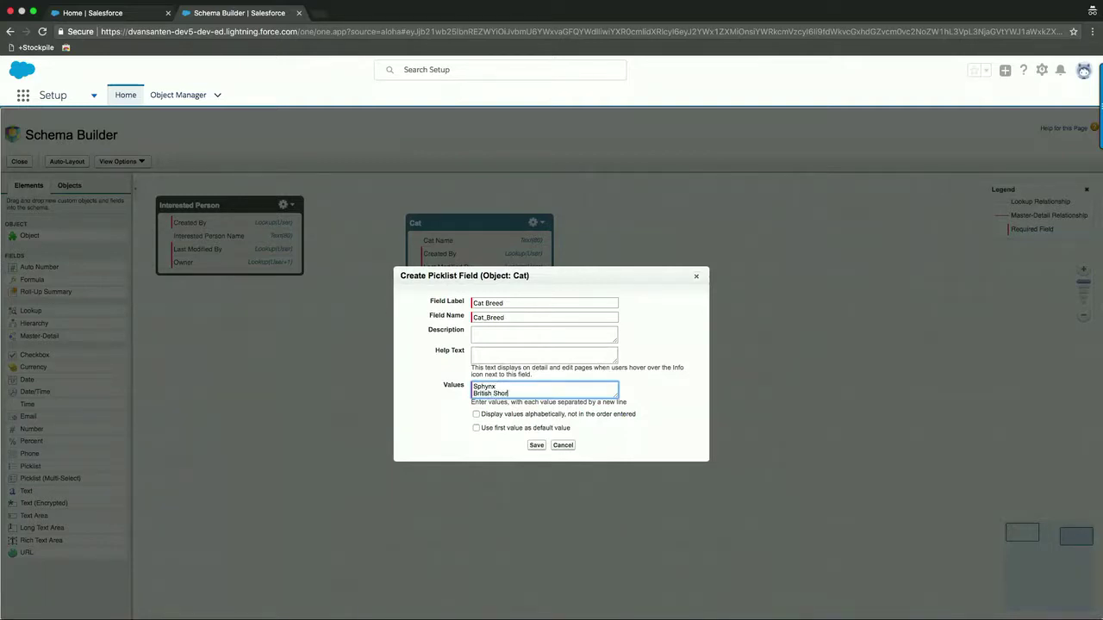
pyautogui.press('Return')
pyautogui.click(535, 445)
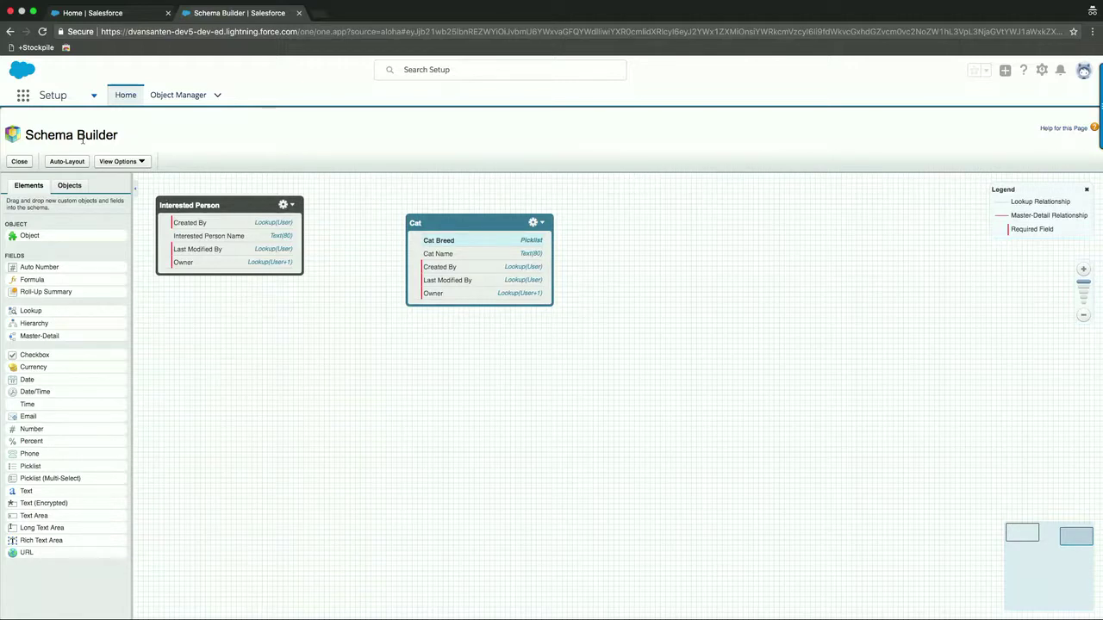
# Close Schema Builder and start a new custom object tab from User Interface > Tabs.
pyautogui.click(19, 162)
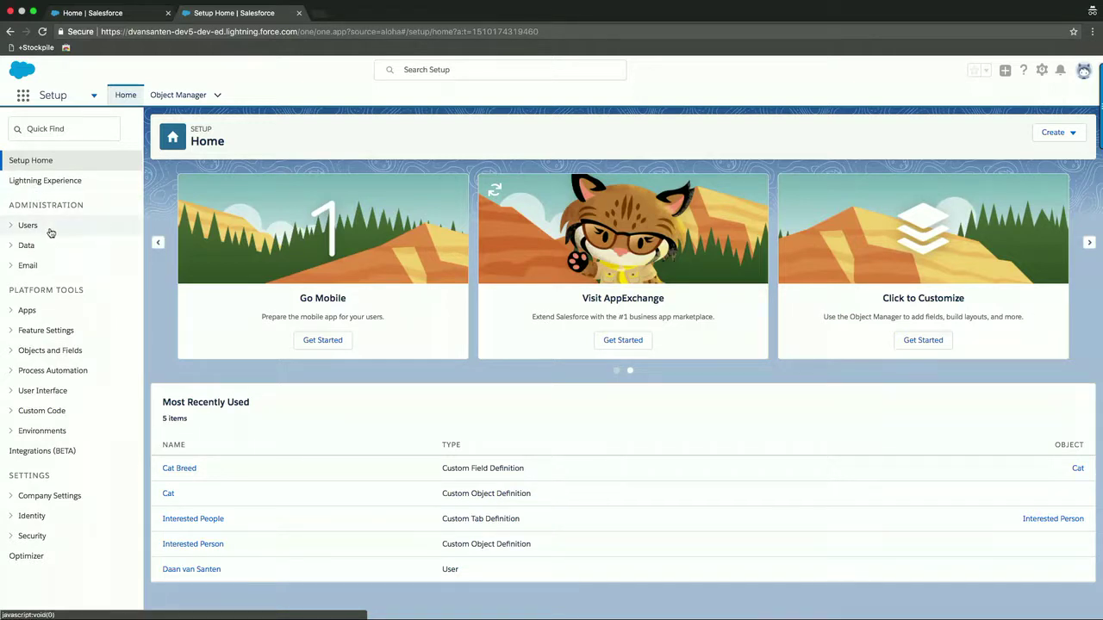
pyautogui.click(11, 392)
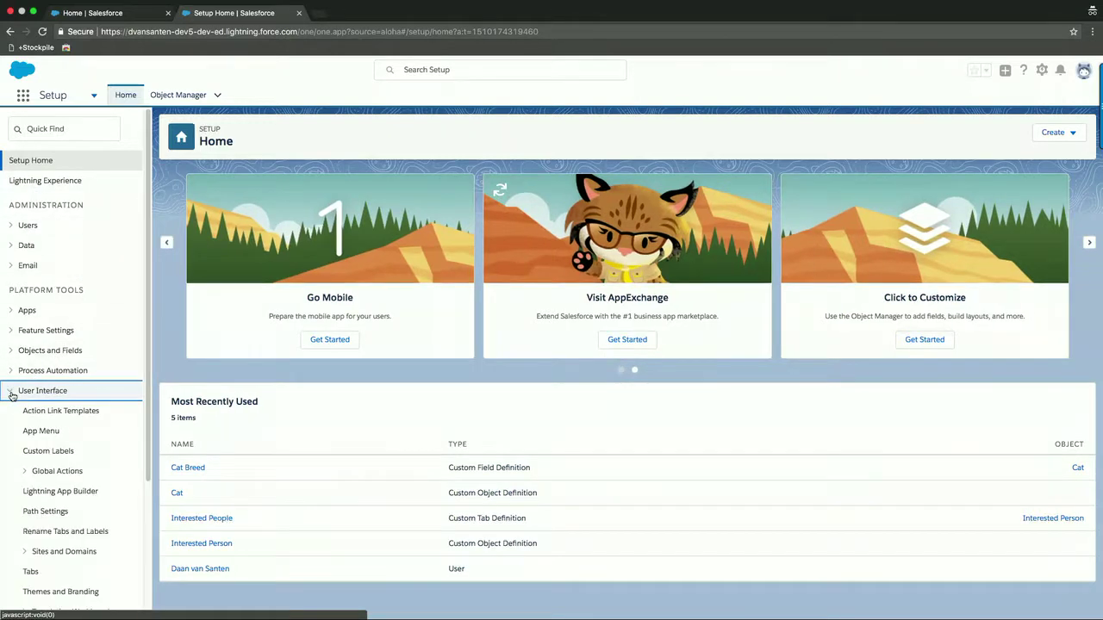
pyautogui.click(32, 573)
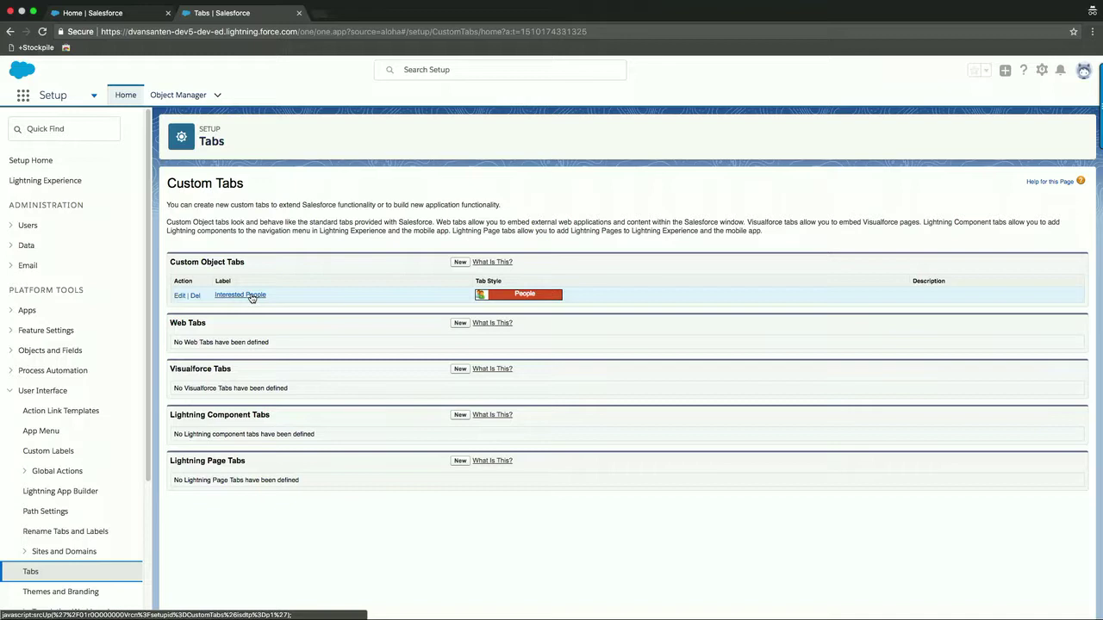
pyautogui.click(459, 262)
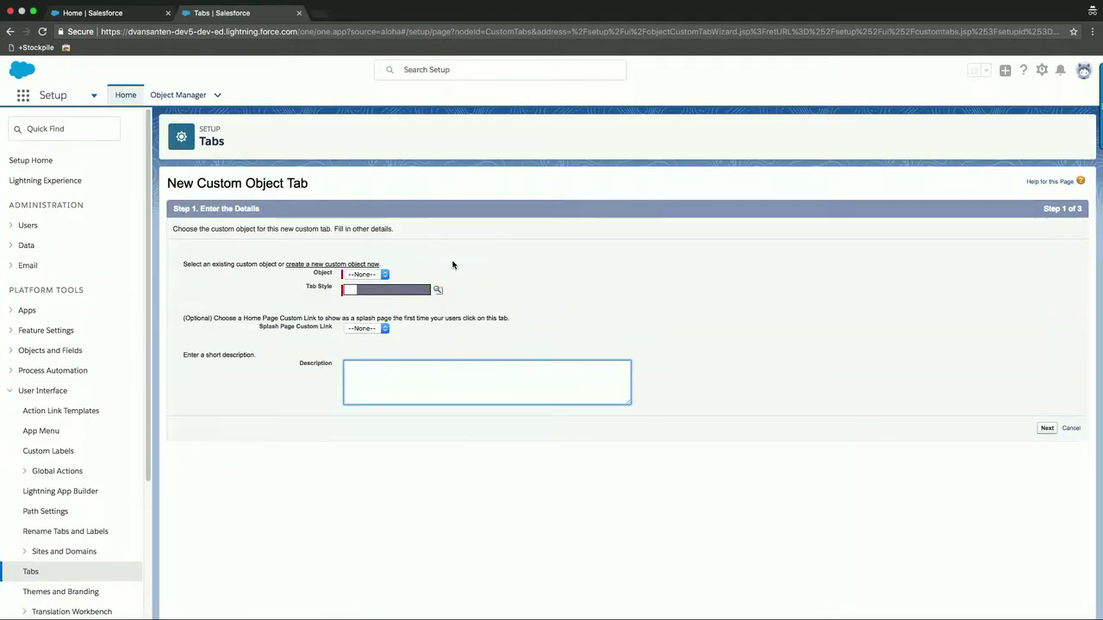
# Create a Cats tab for the Cat object with Alarm clock style, excluded from all custom apps.
pyautogui.click(384, 274)
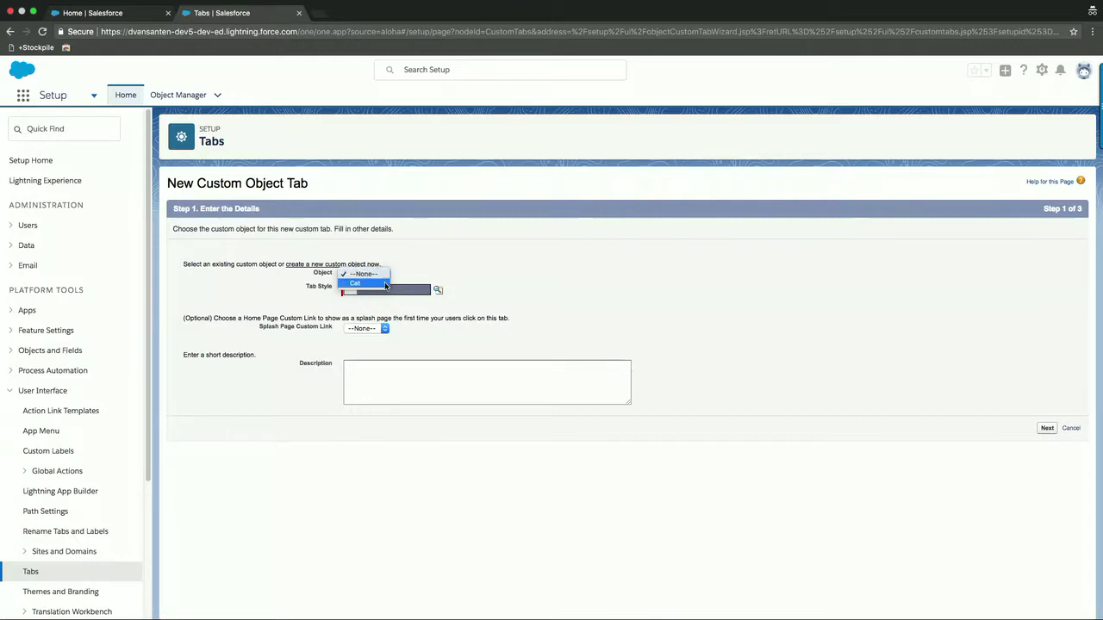
pyautogui.click(379, 283)
pyautogui.click(438, 292)
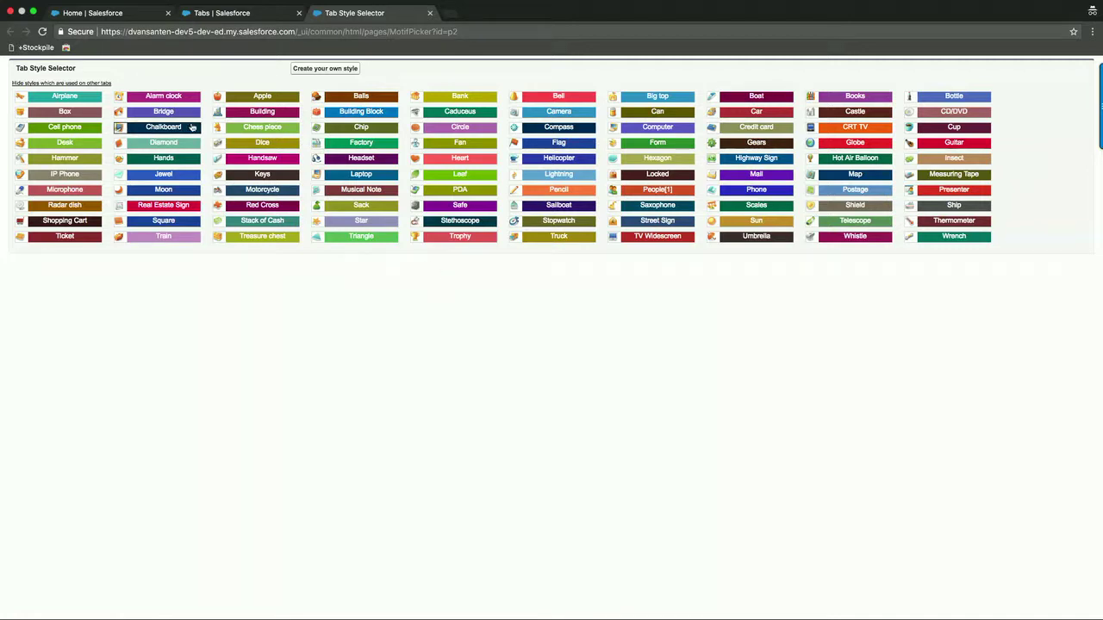
pyautogui.click(162, 96)
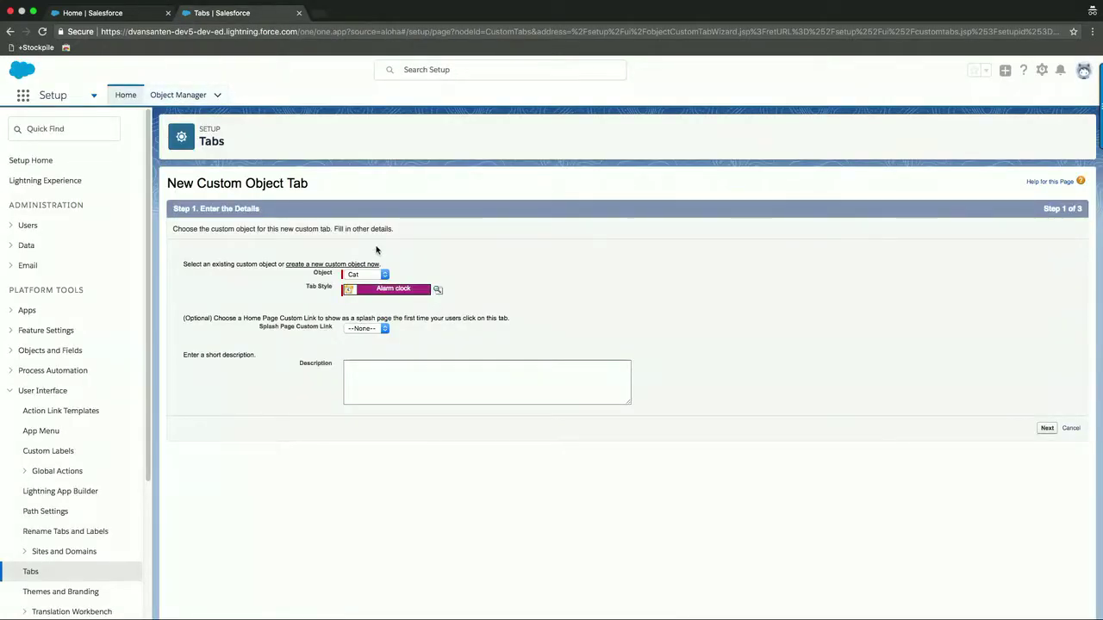
pyautogui.click(1047, 428)
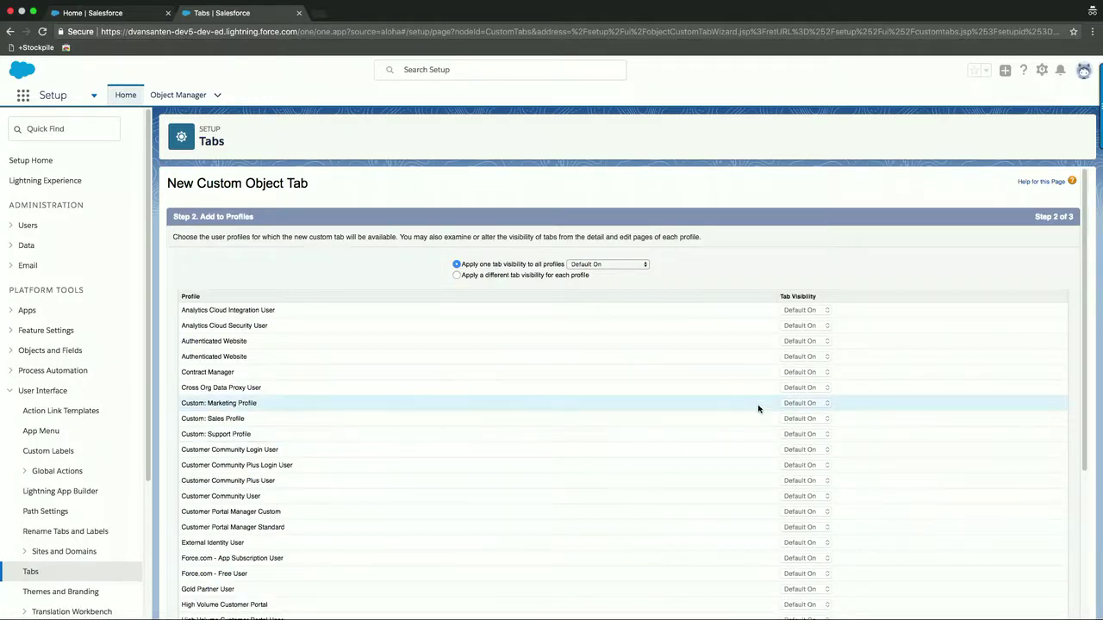
pyautogui.scroll(-5, 759, 409)
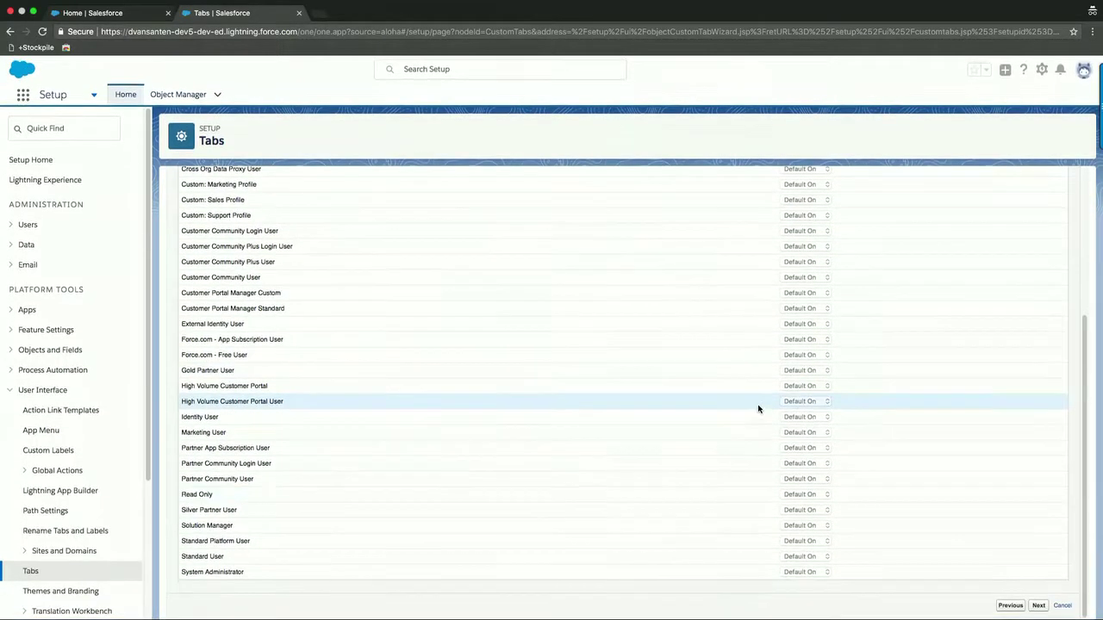
pyautogui.click(1039, 604)
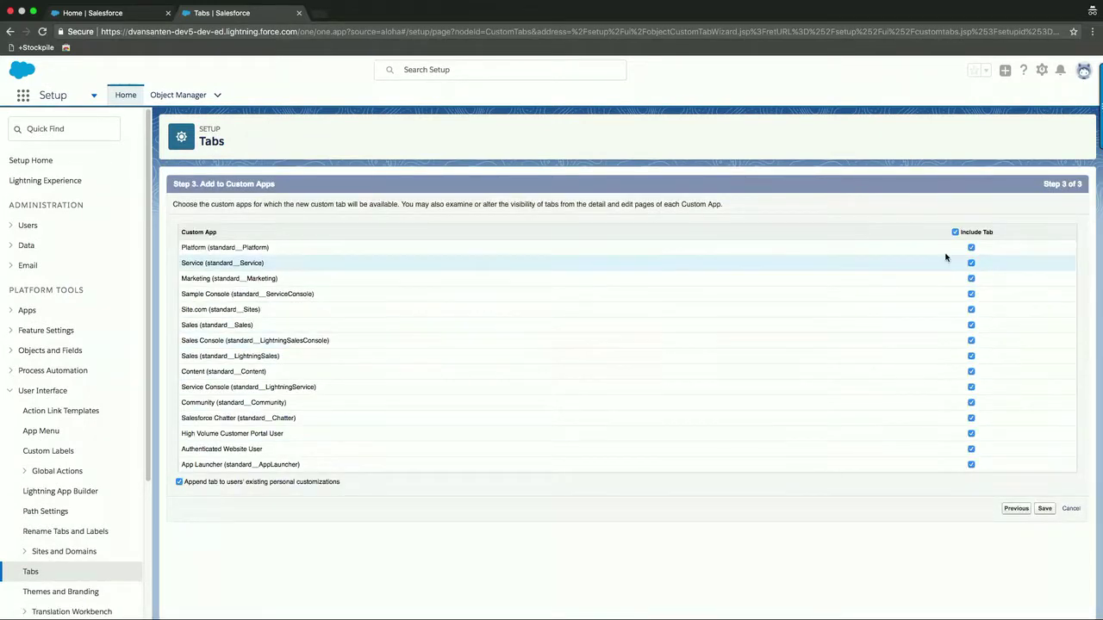
pyautogui.click(955, 233)
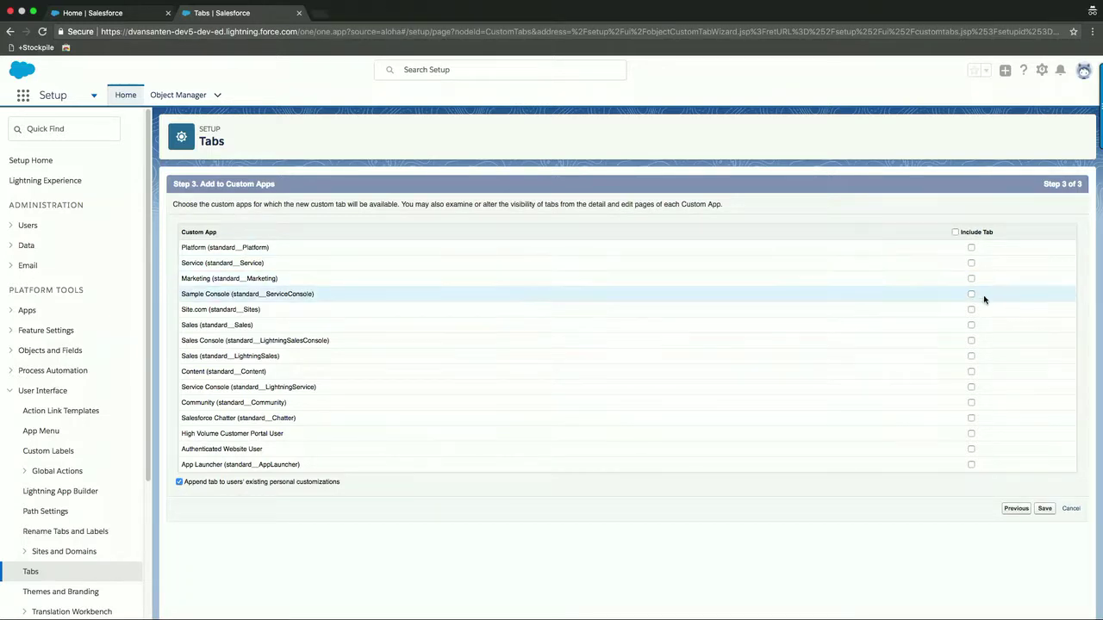
pyautogui.click(1044, 509)
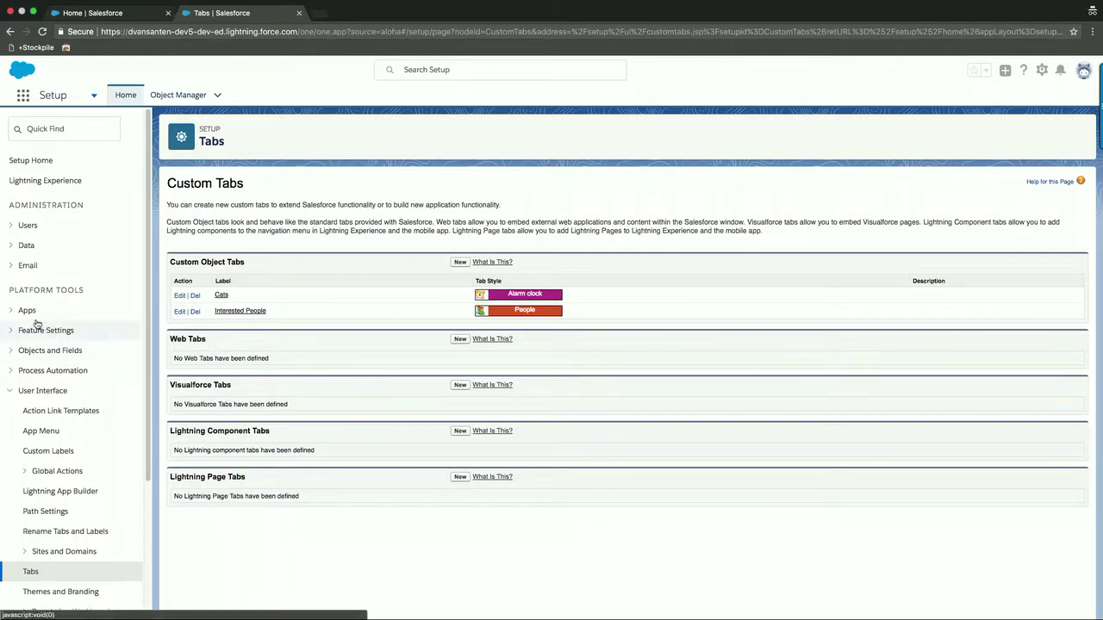
# Start a new Lightning app named Cat Rescue, described as tracking Cats and Interested People.
pyautogui.click(9, 315)
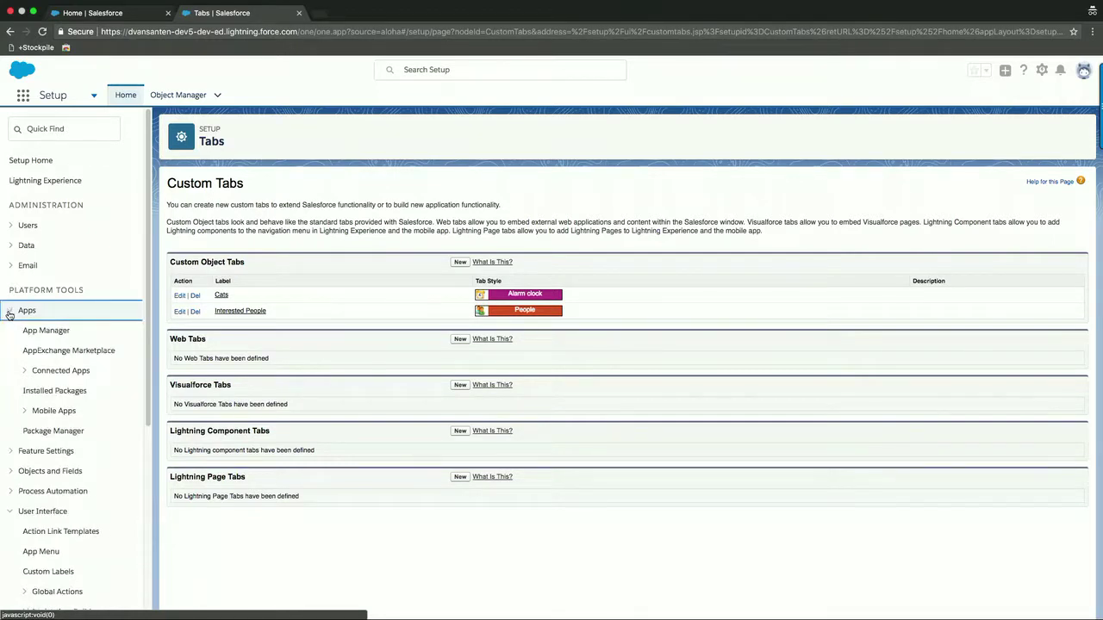
pyautogui.click(36, 333)
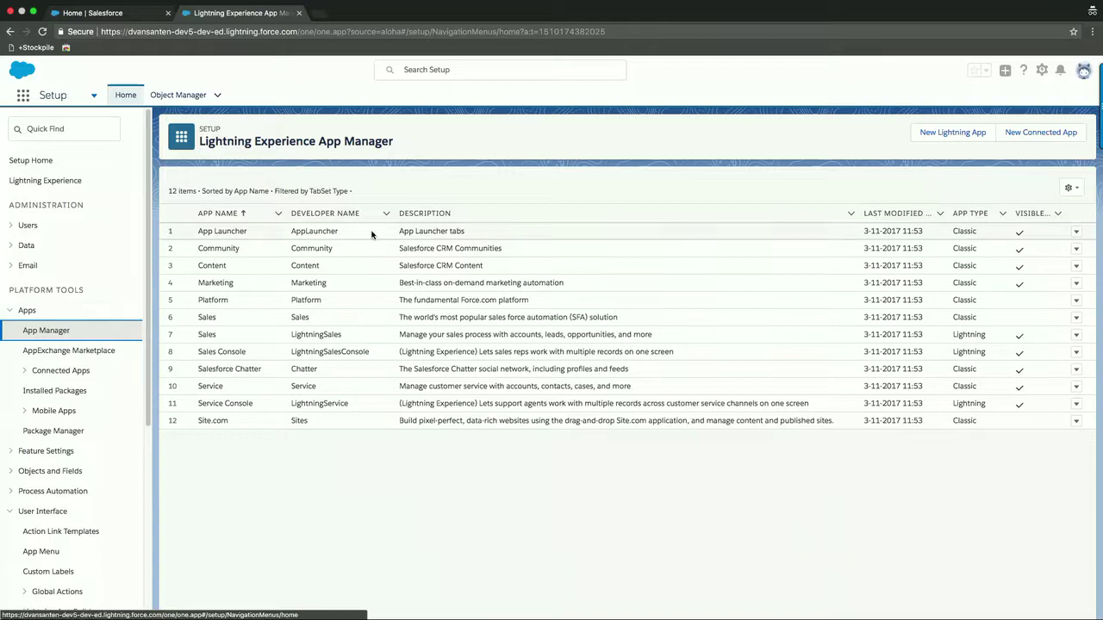
pyautogui.click(939, 133)
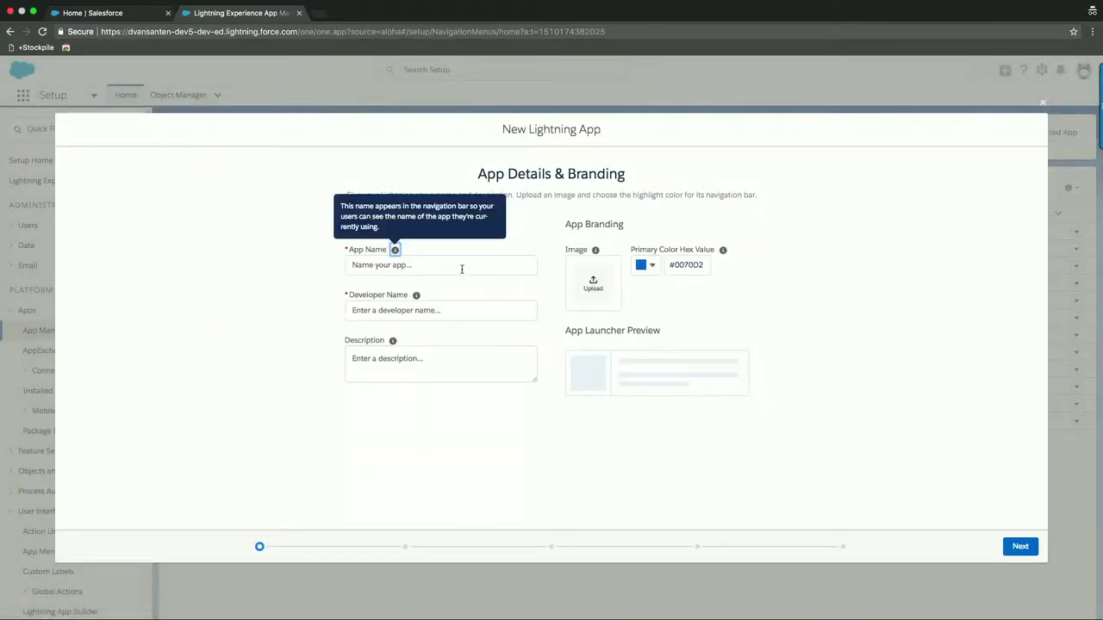
pyautogui.click(461, 267)
pyautogui.write('Cat R')
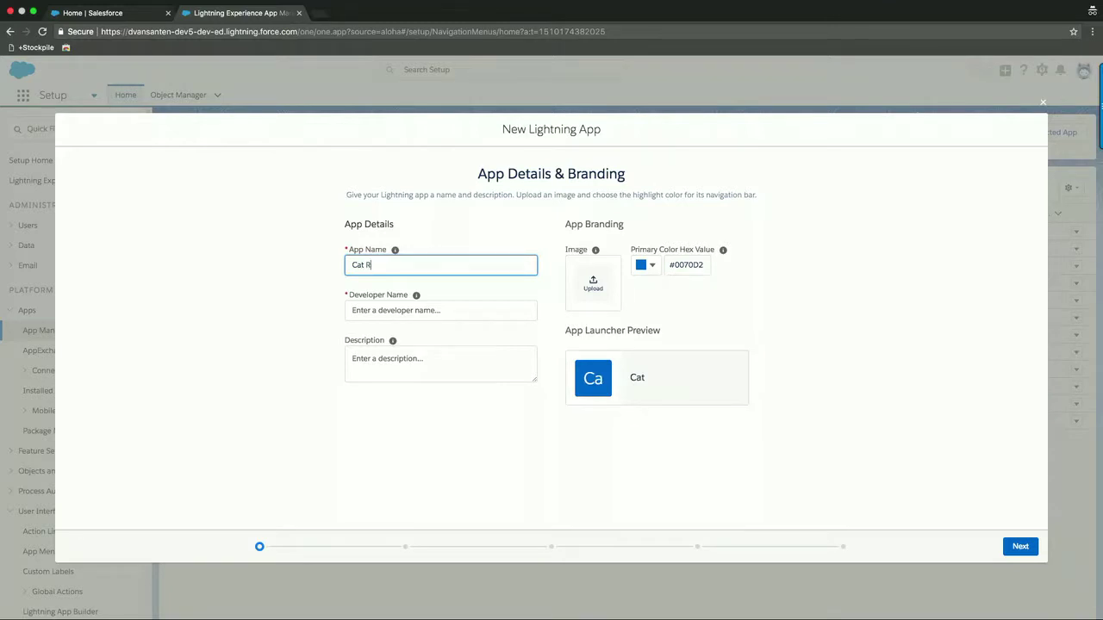
pyautogui.write('escue')
pyautogui.press('Tab')
pyautogui.click(409, 356)
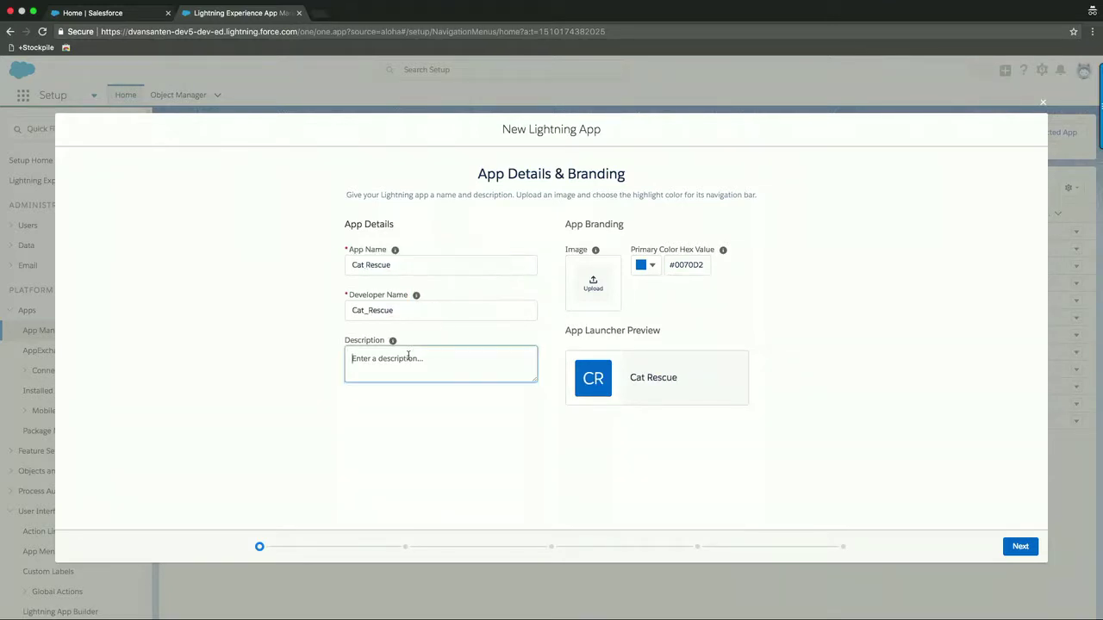
pyautogui.write('This a')
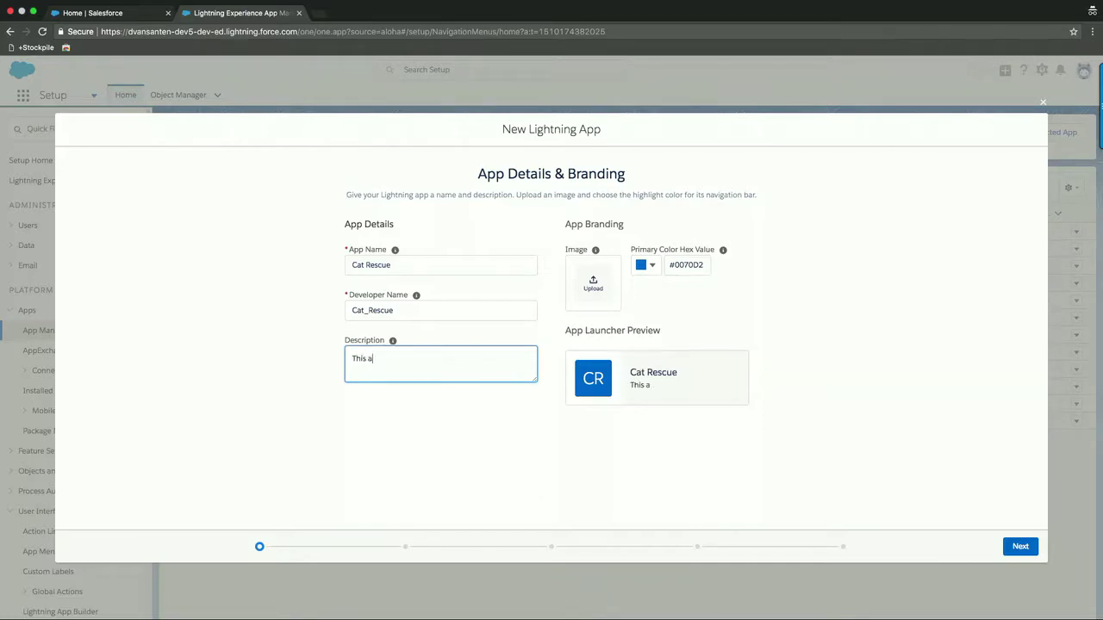
pyautogui.write('pp will keep track of Cats')
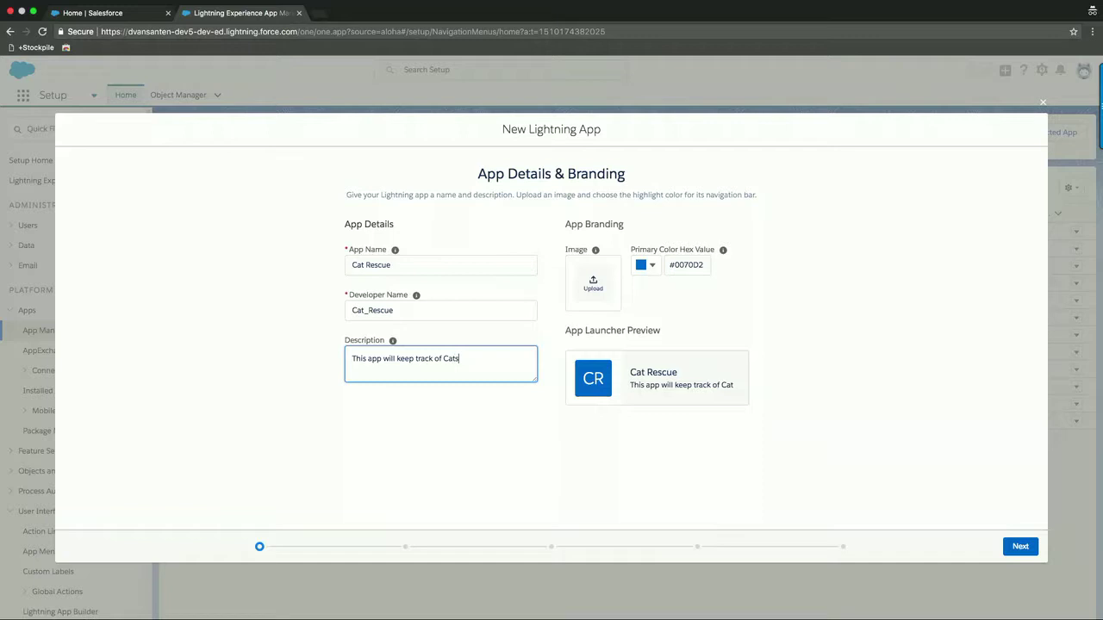
pyautogui.write(' and Interested Pe')
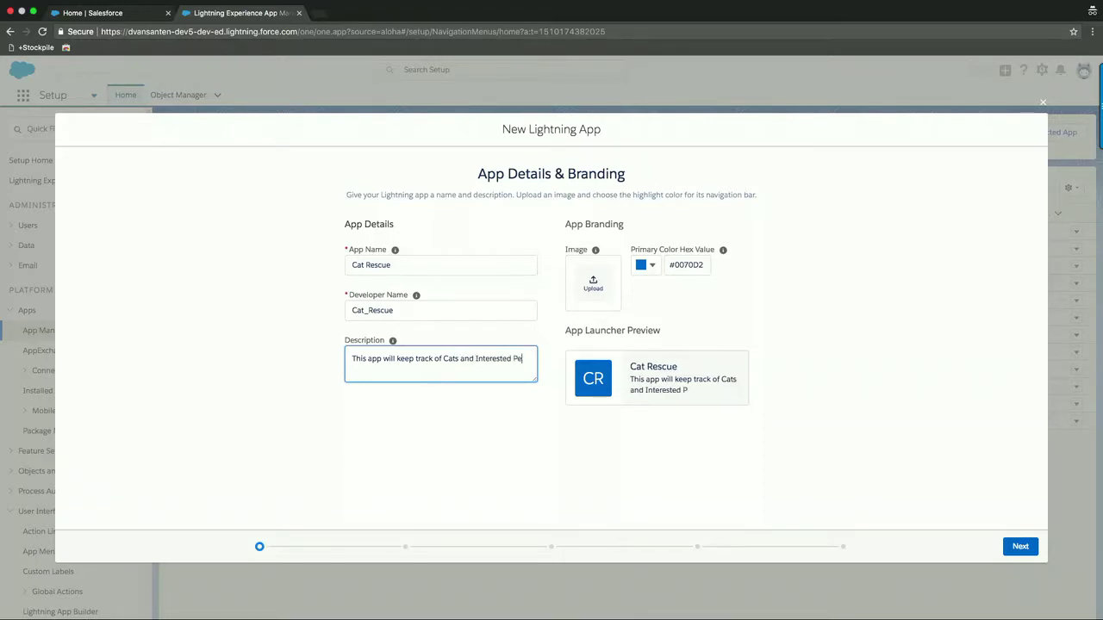
pyautogui.write('ople')
# Upload the hungry-cat JPG from the Demo folder as the app image.
pyautogui.click(595, 286)
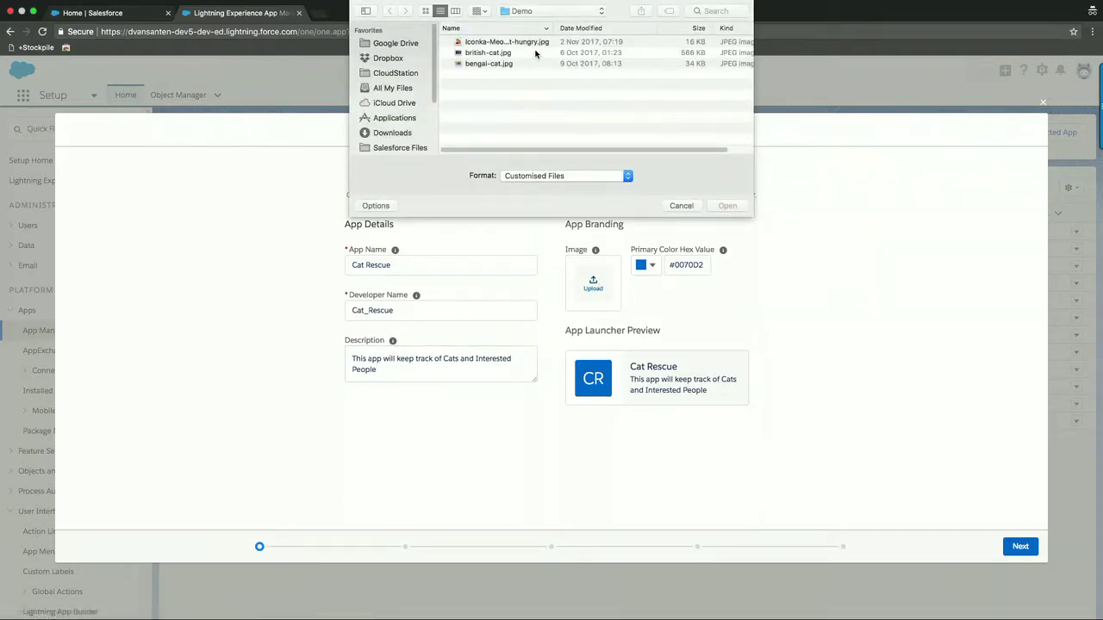
pyautogui.click(515, 43)
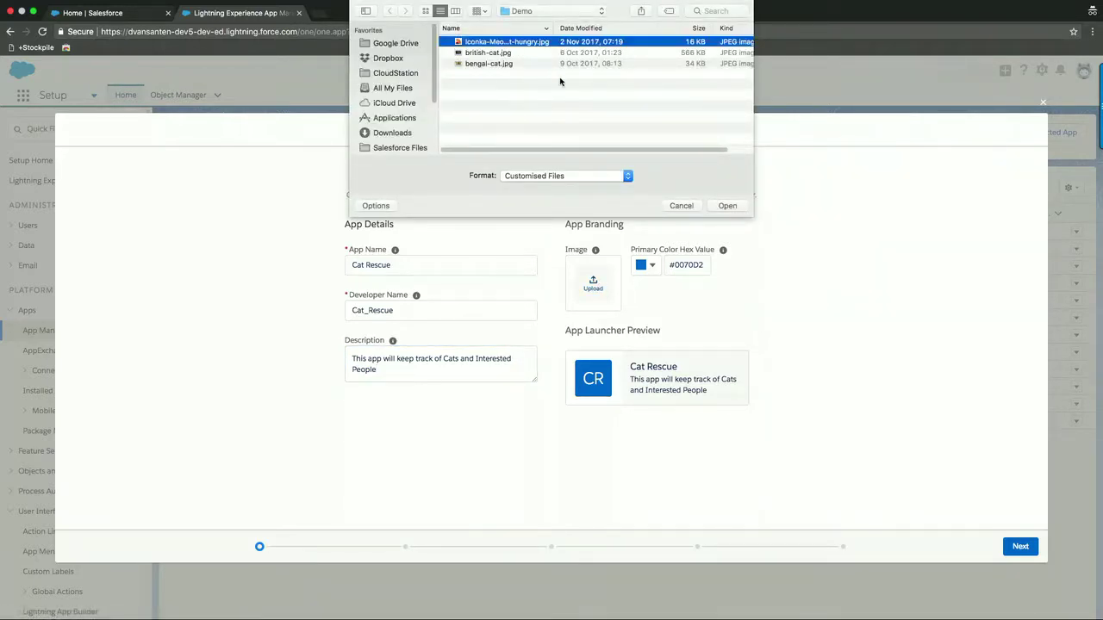
pyautogui.click(720, 205)
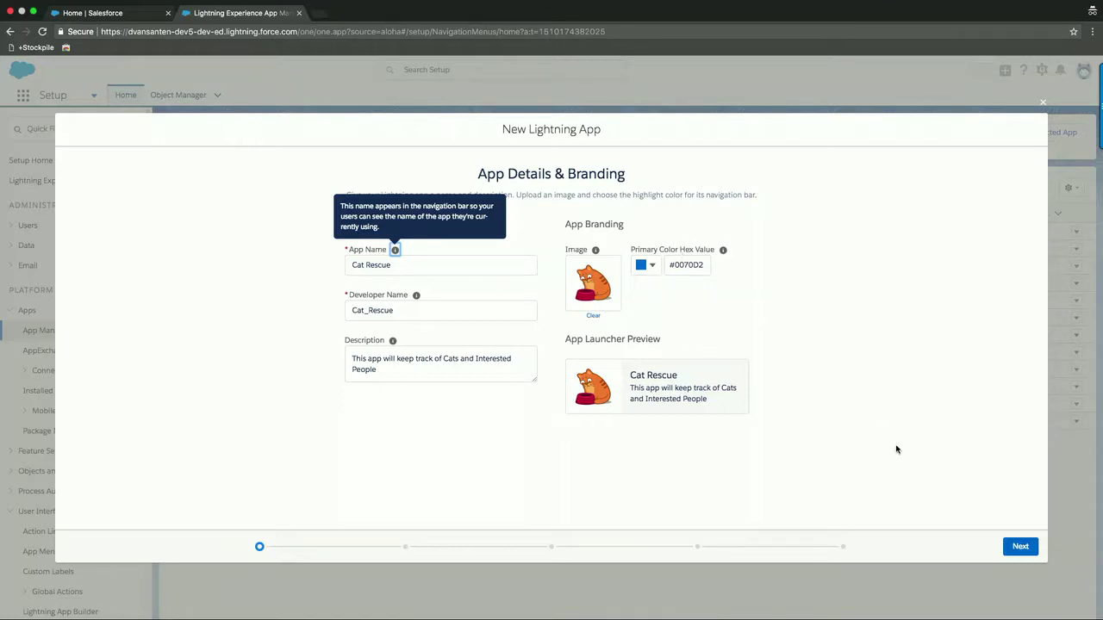
# Advance past App Details, App Options and Utility Bar with defaults to Select Items.
pyautogui.click(1019, 548)
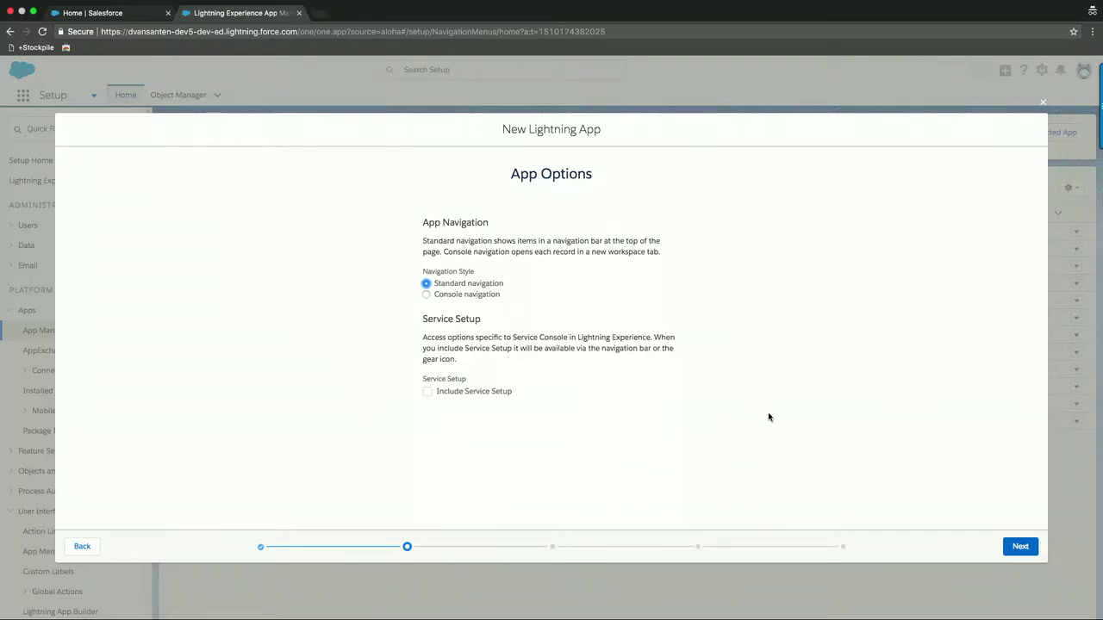
pyautogui.click(1023, 548)
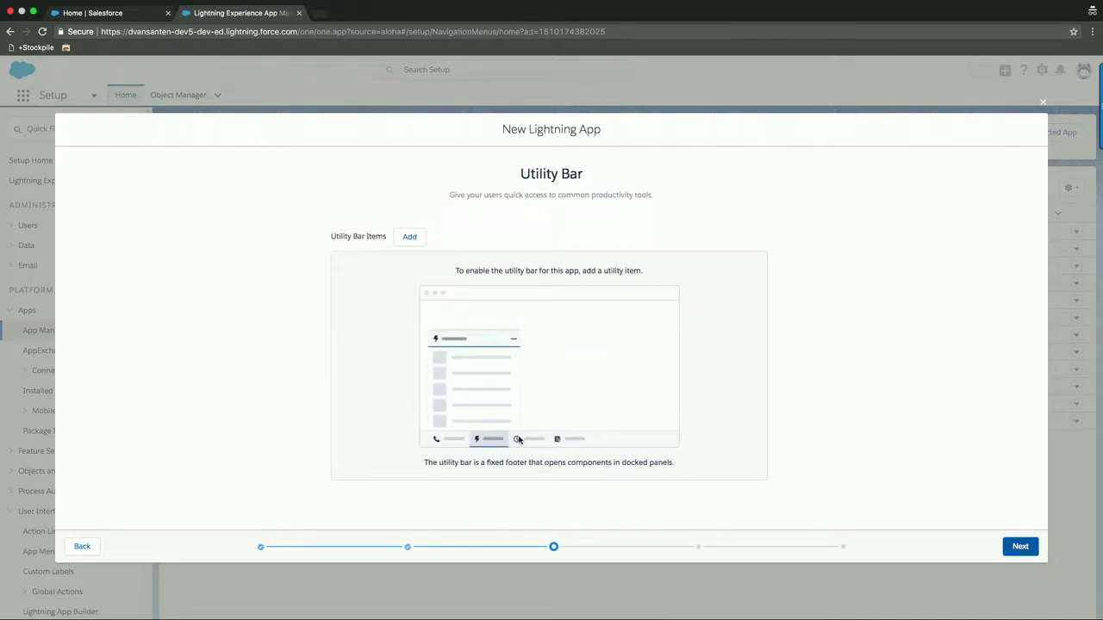
pyautogui.click(1017, 548)
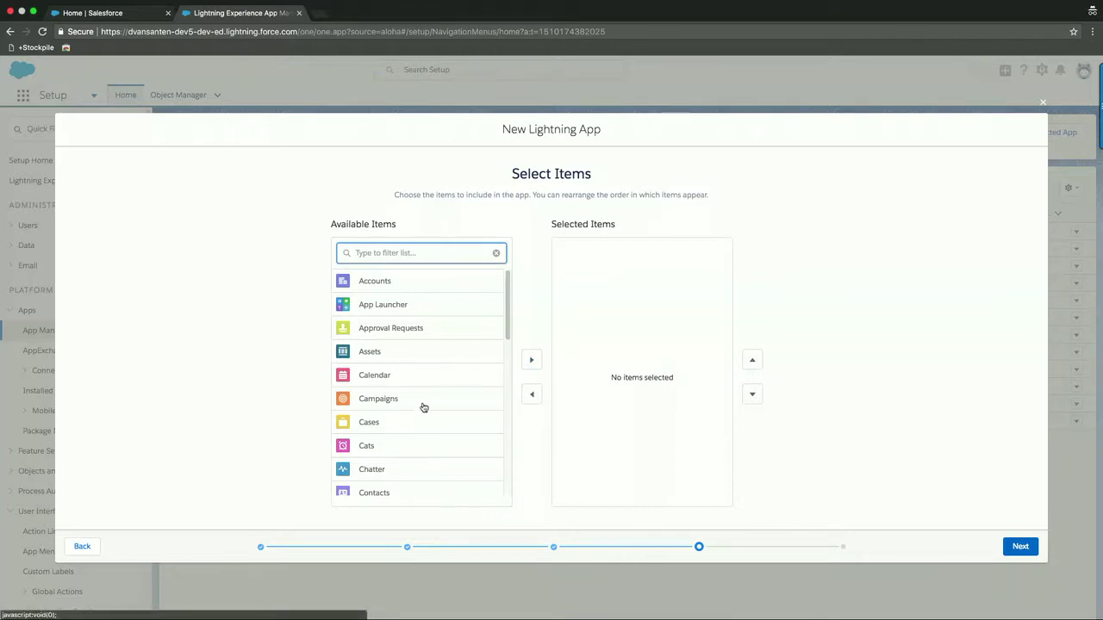
# Add Cats, Interested People and Groups to the app's items in that order.
pyautogui.click(374, 447)
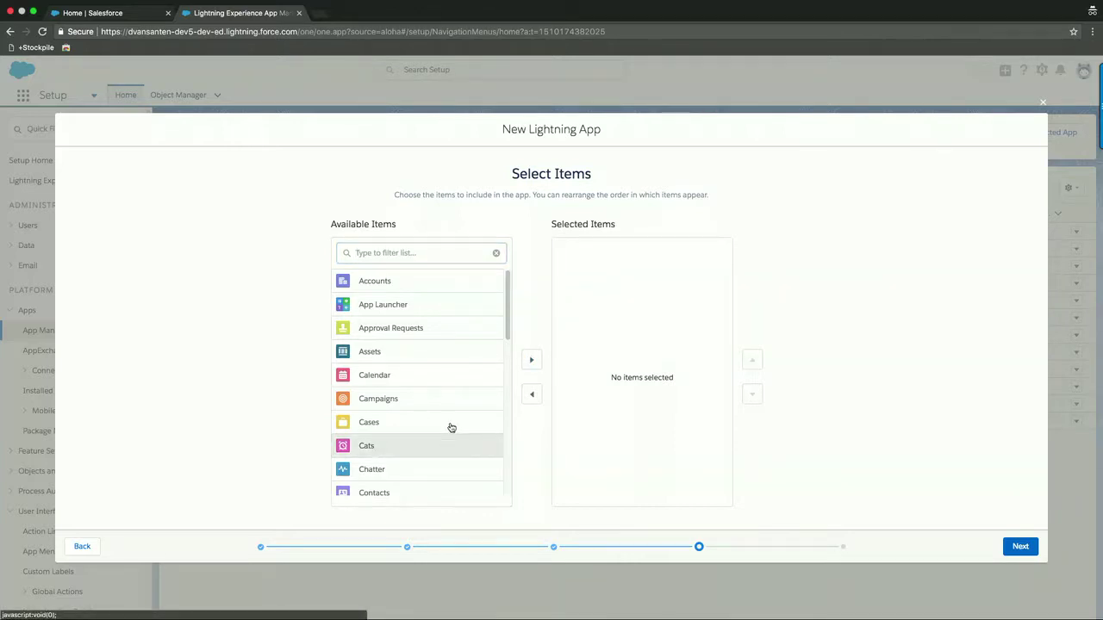
pyautogui.click(534, 360)
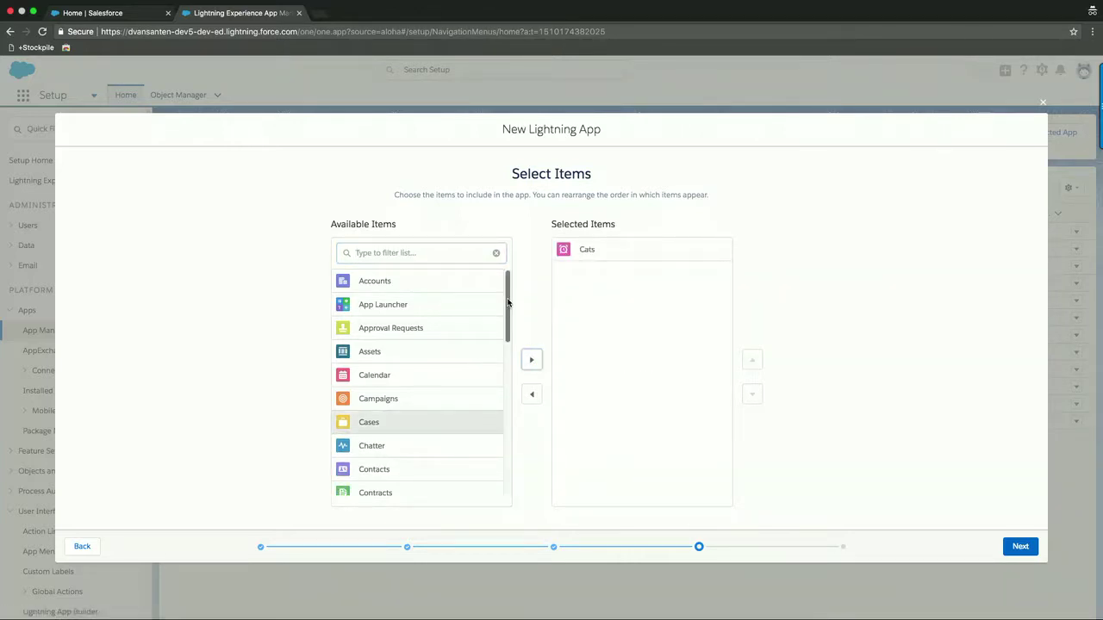
pyautogui.moveTo(508, 301); pyautogui.dragTo(512, 351)
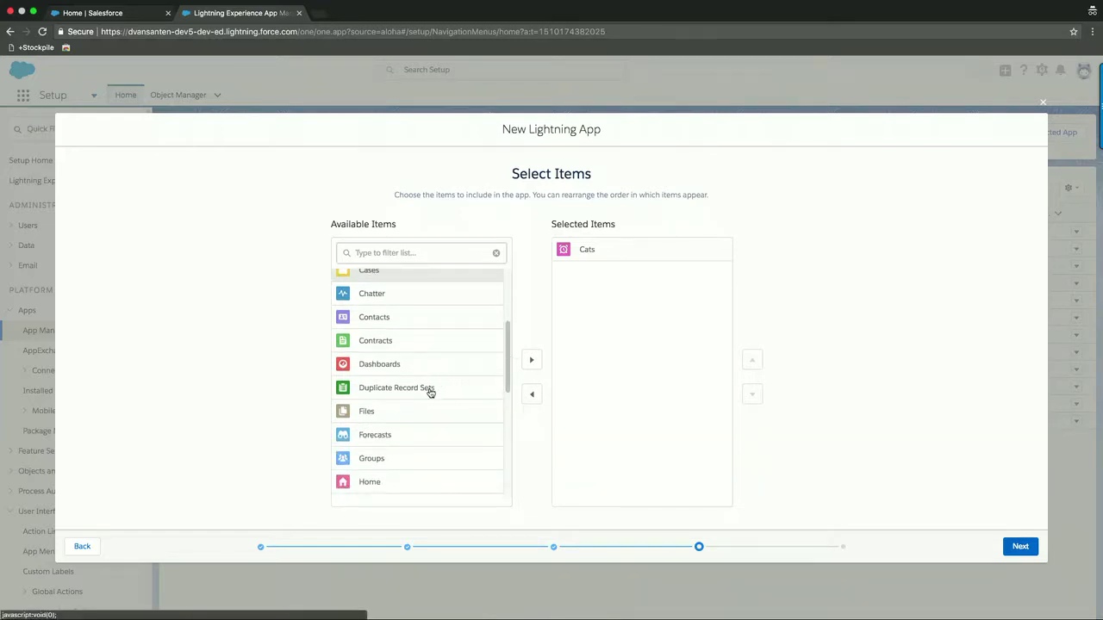
pyautogui.click(358, 459)
pyautogui.click(531, 361)
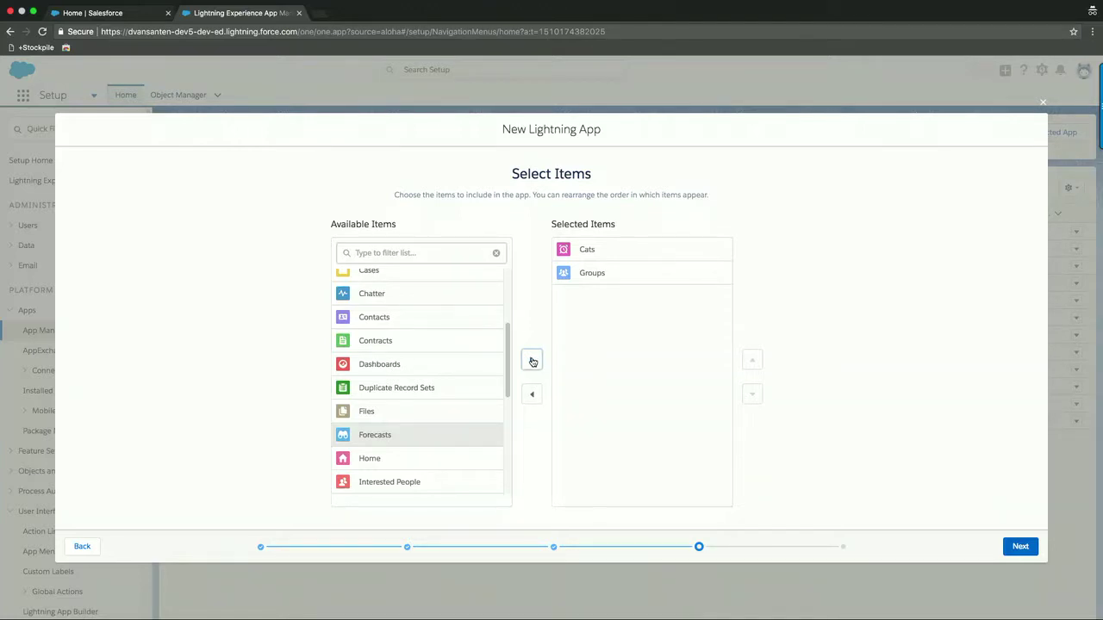
pyautogui.moveTo(508, 364); pyautogui.dragTo(509, 386)
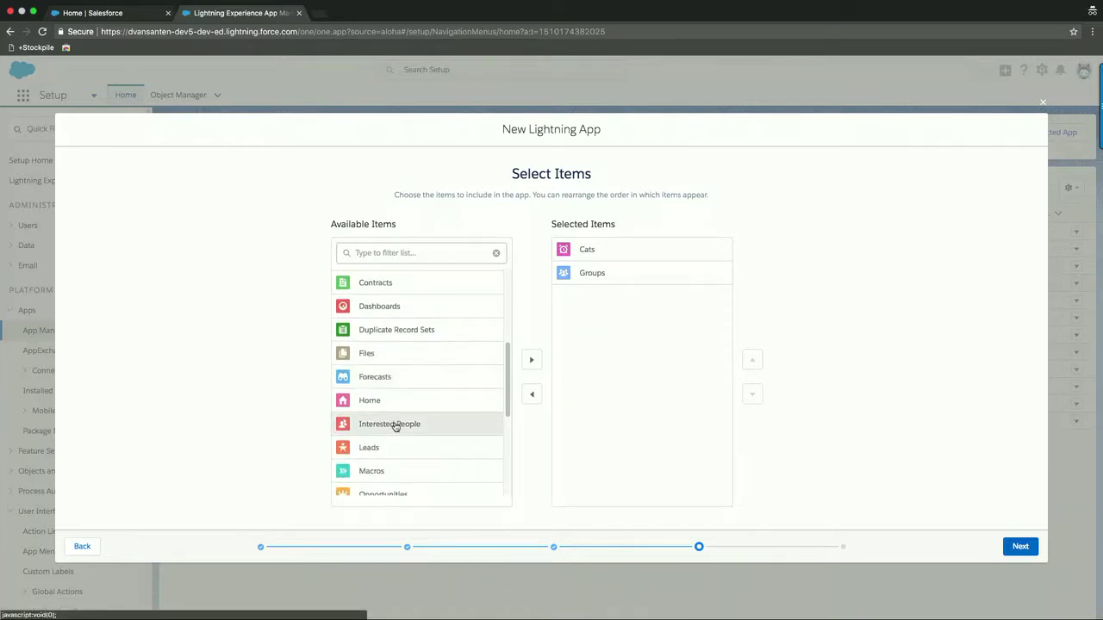
pyautogui.click(528, 361)
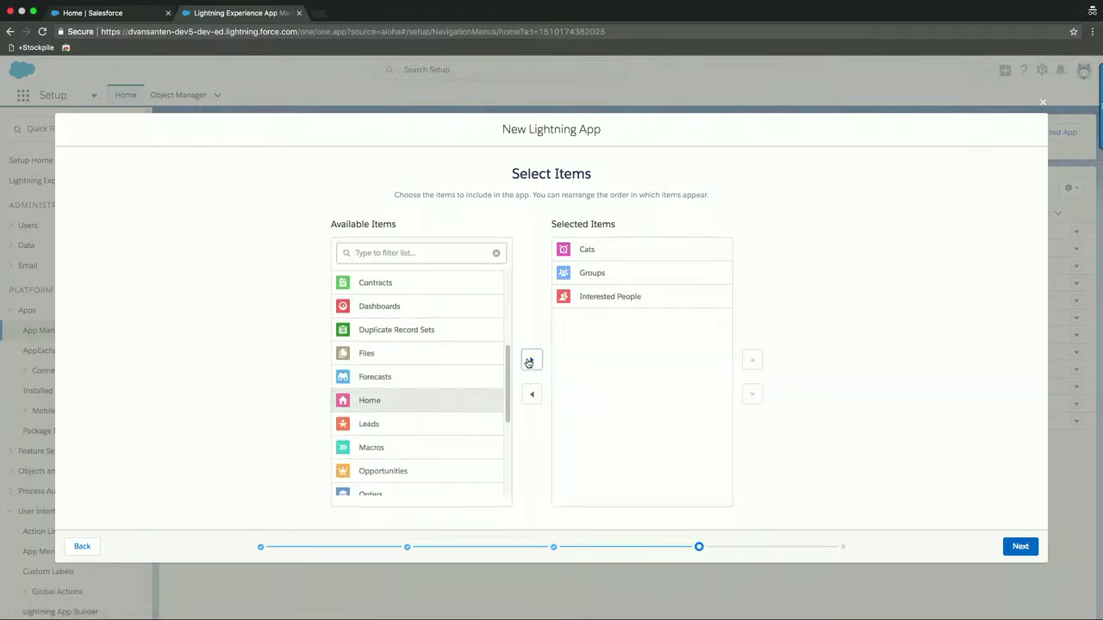
pyautogui.click(643, 296)
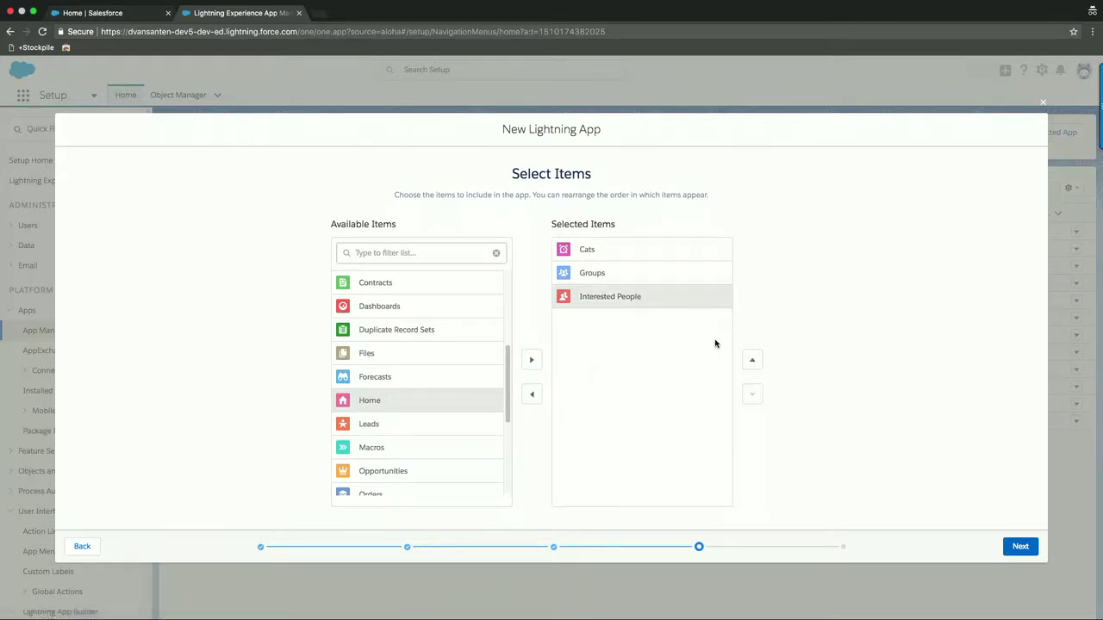
pyautogui.click(751, 359)
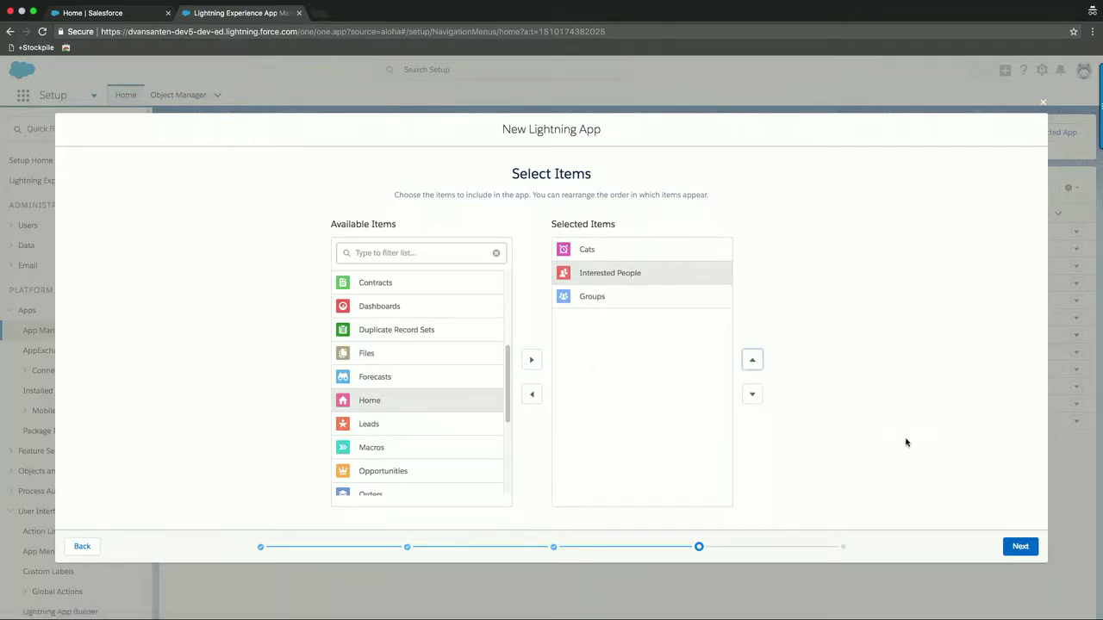
pyautogui.click(1018, 546)
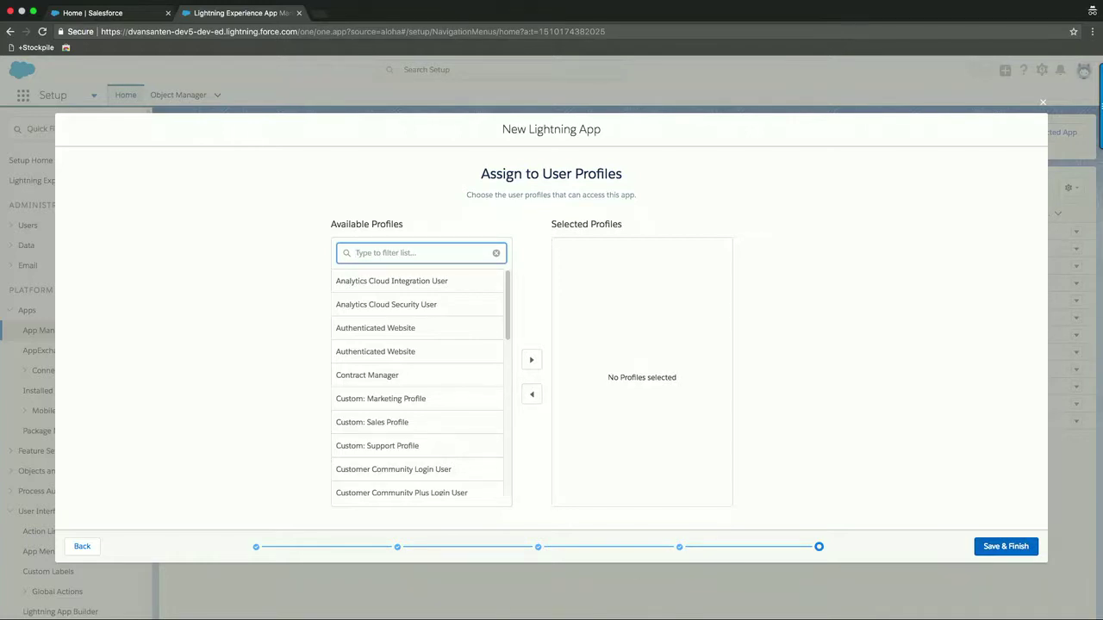
# Grant the System Administrator profile access to Cat Rescue and save the app.
pyautogui.moveTo(508, 321); pyautogui.dragTo(517, 488)
pyautogui.click(456, 487)
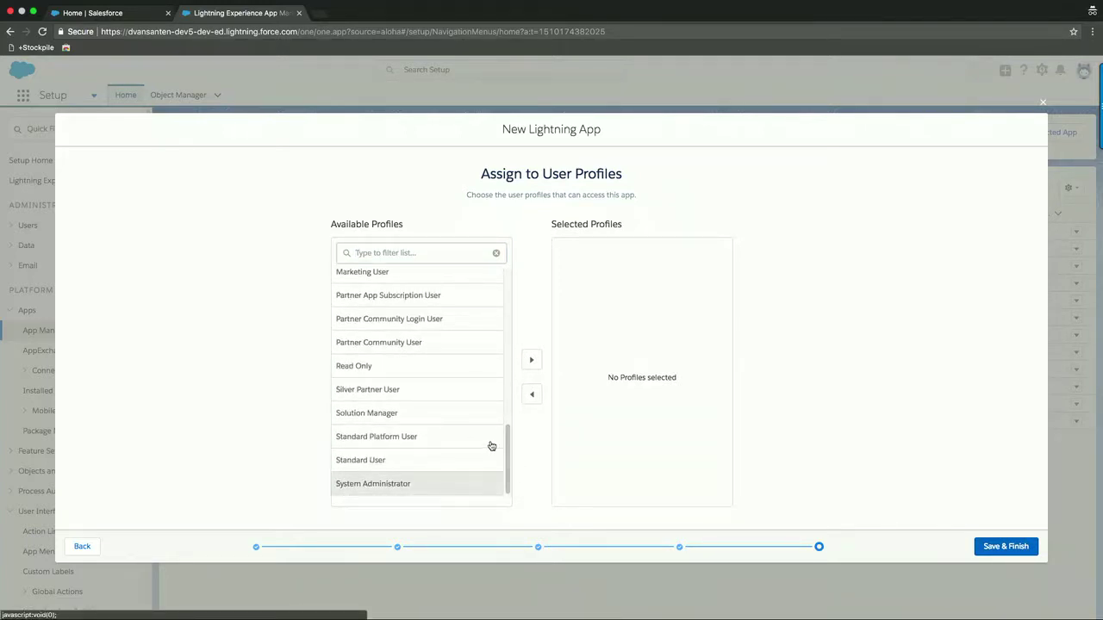
pyautogui.click(529, 359)
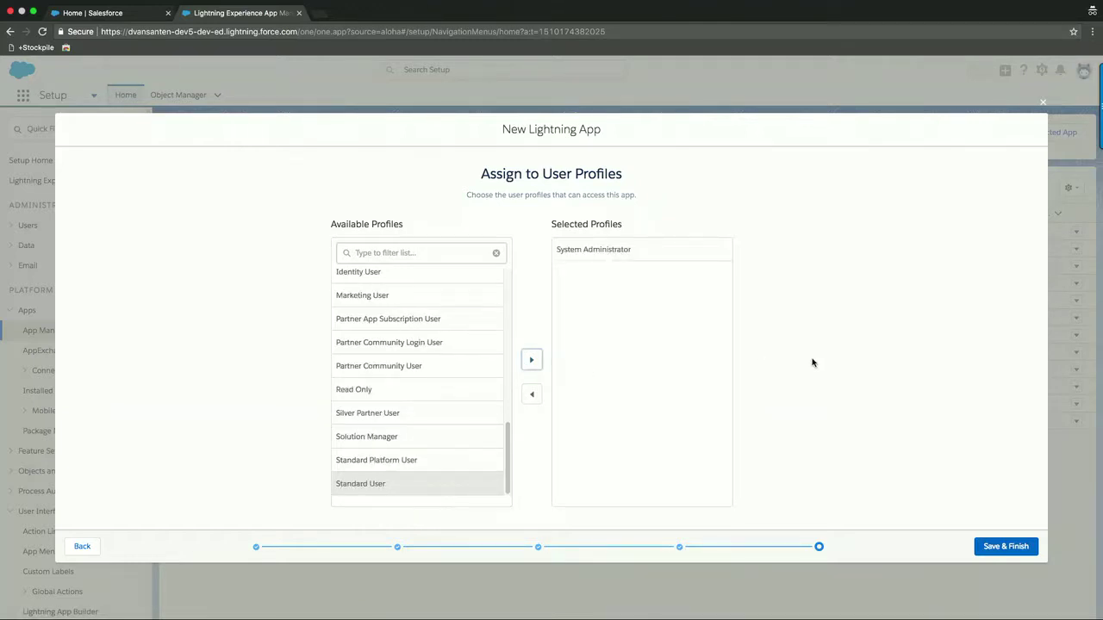
pyautogui.click(1008, 548)
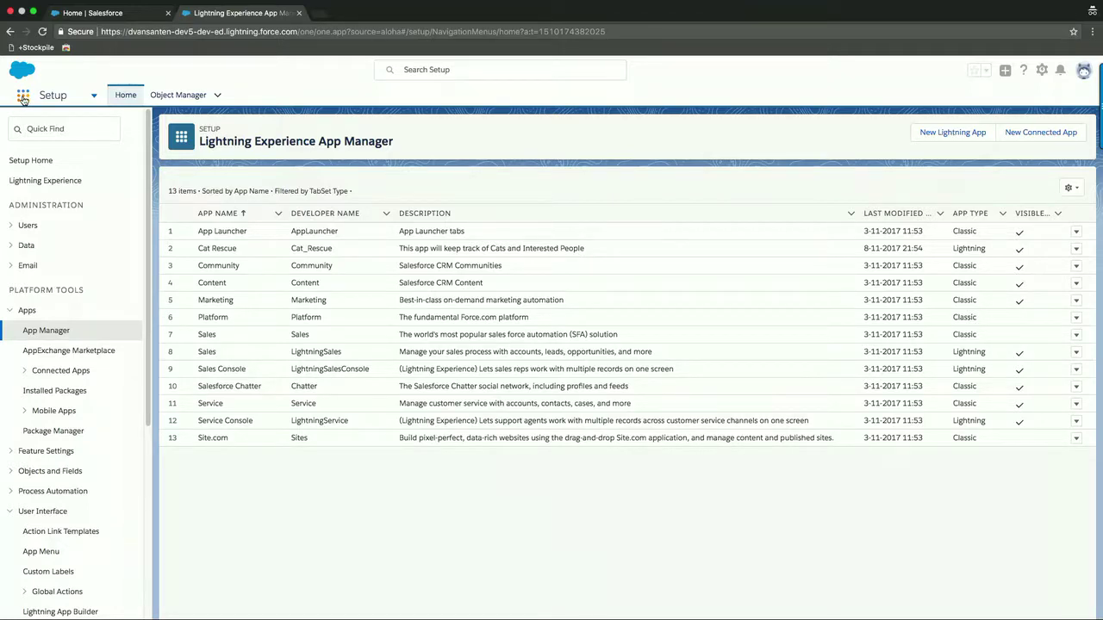
# In the Cat Rescue app, create Cat records 'Lenny Krav' and 'Alicia Keys', then view the Cats list.
pyautogui.click(23, 96)
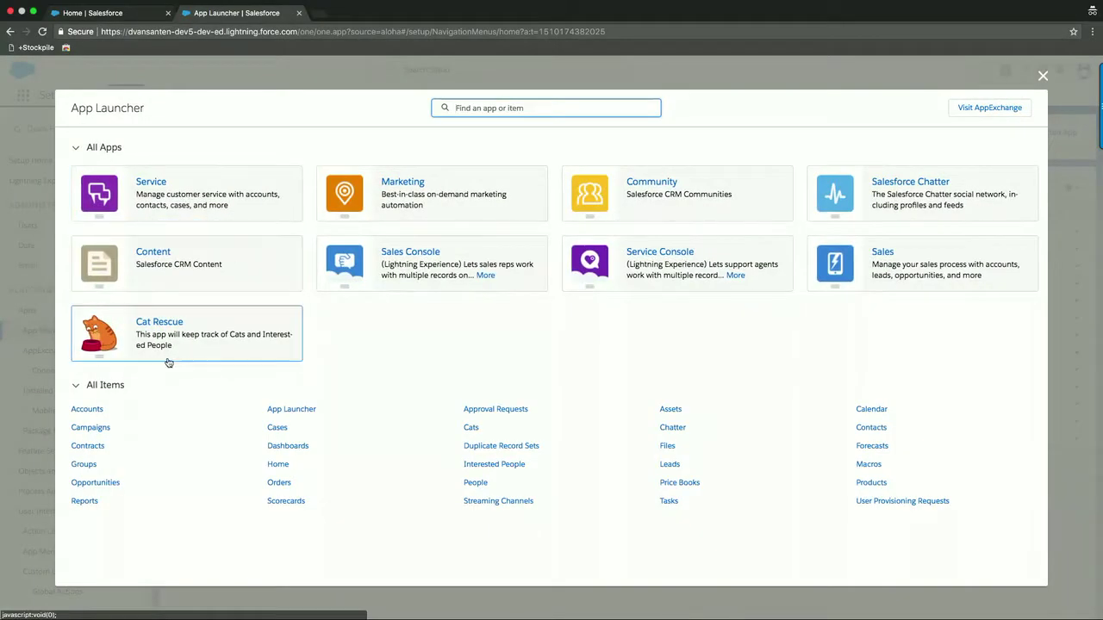
pyautogui.click(113, 329)
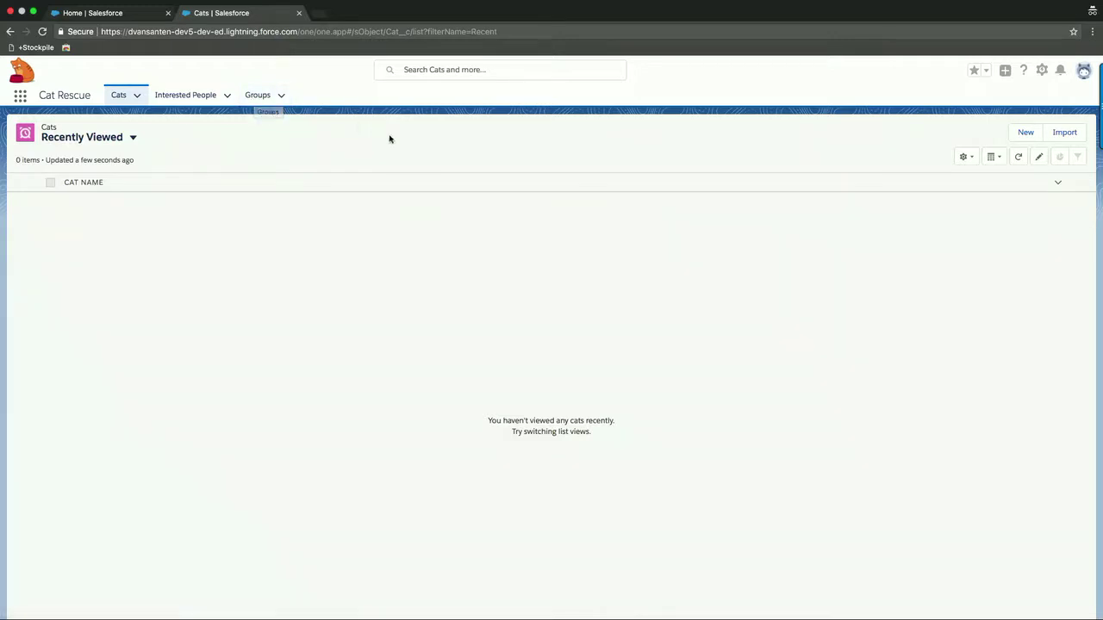
pyautogui.click(1024, 134)
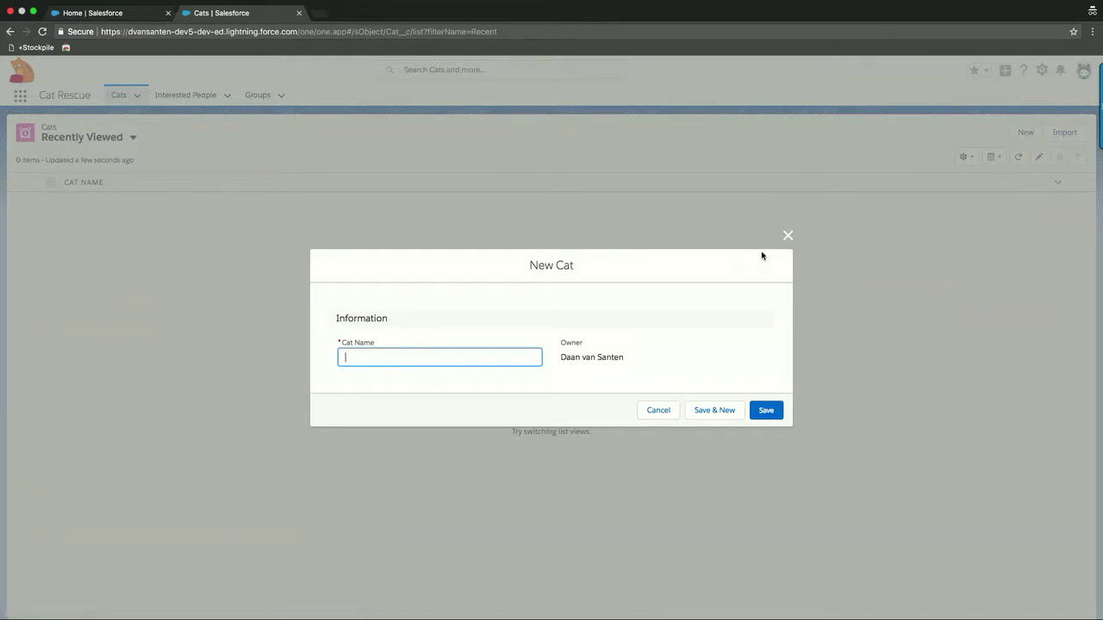
pyautogui.write('Lenny Kravitz')
pyautogui.click(699, 412)
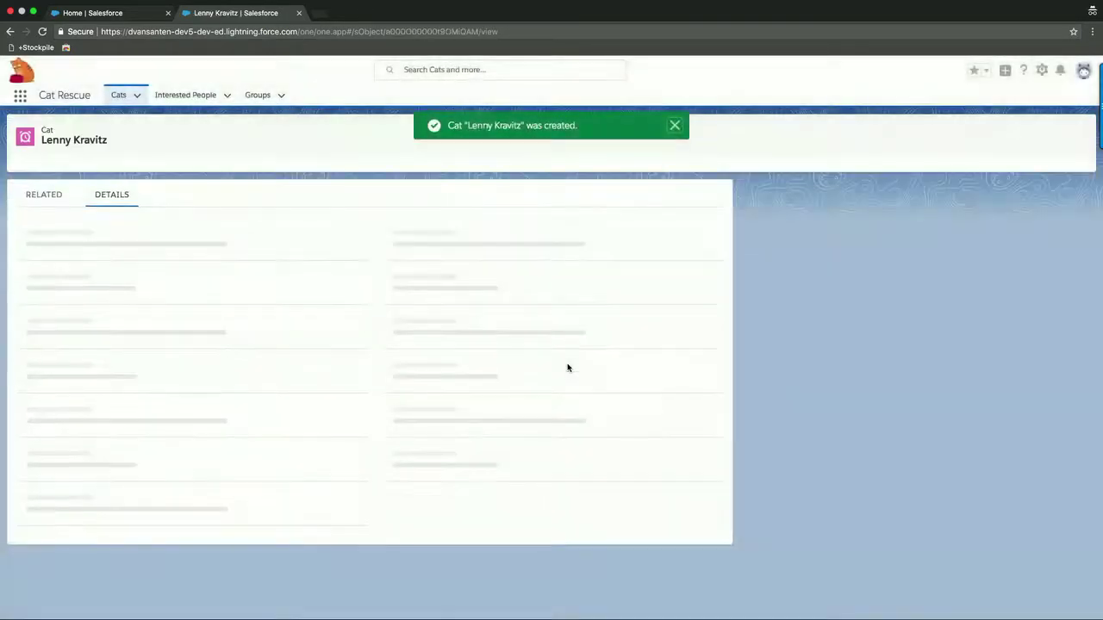
pyautogui.write('Alicia')
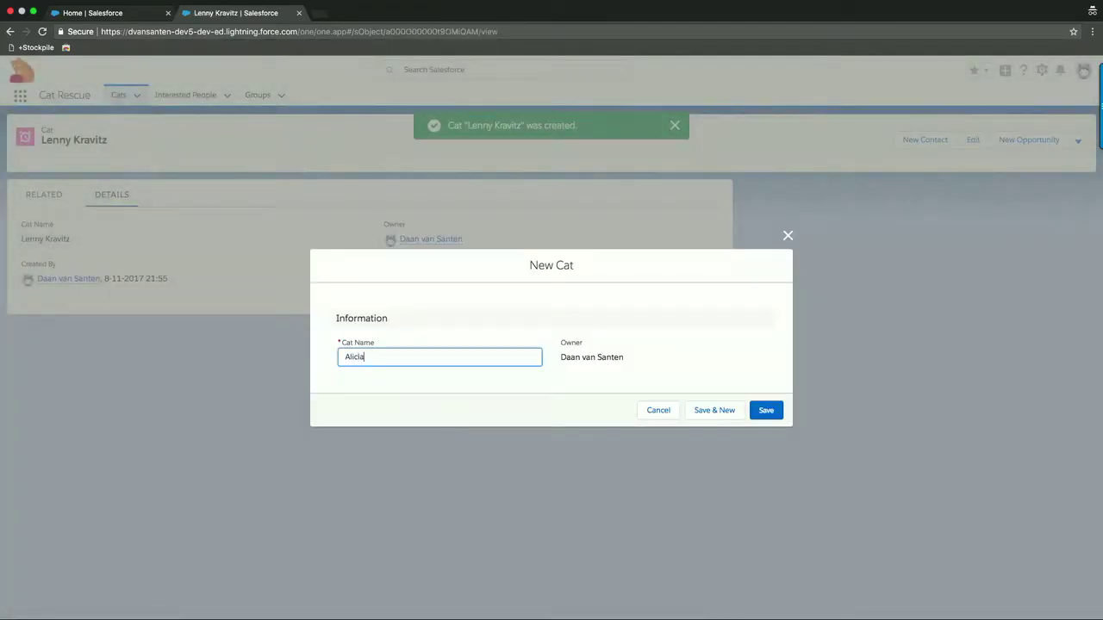
pyautogui.write(' Keys')
pyautogui.click(766, 414)
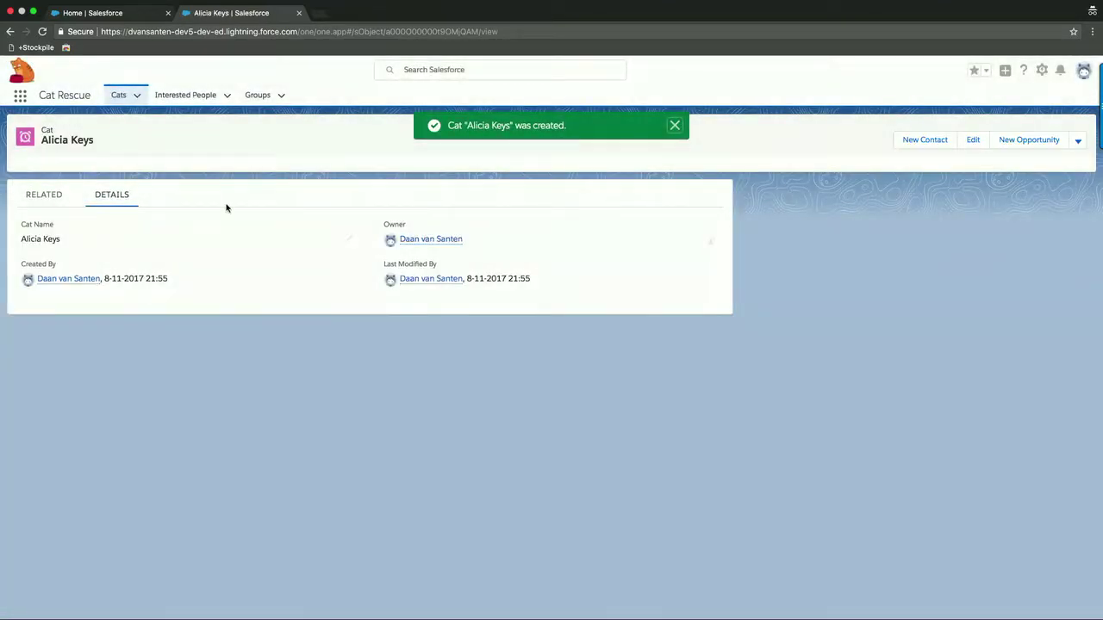
pyautogui.click(121, 95)
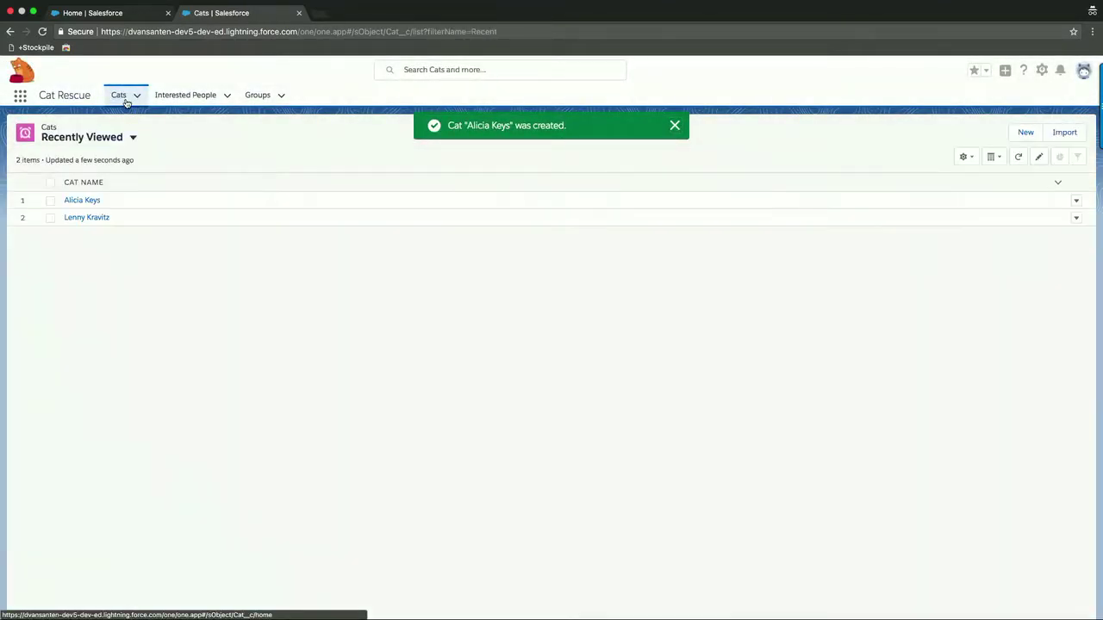
pyautogui.click(176, 96)
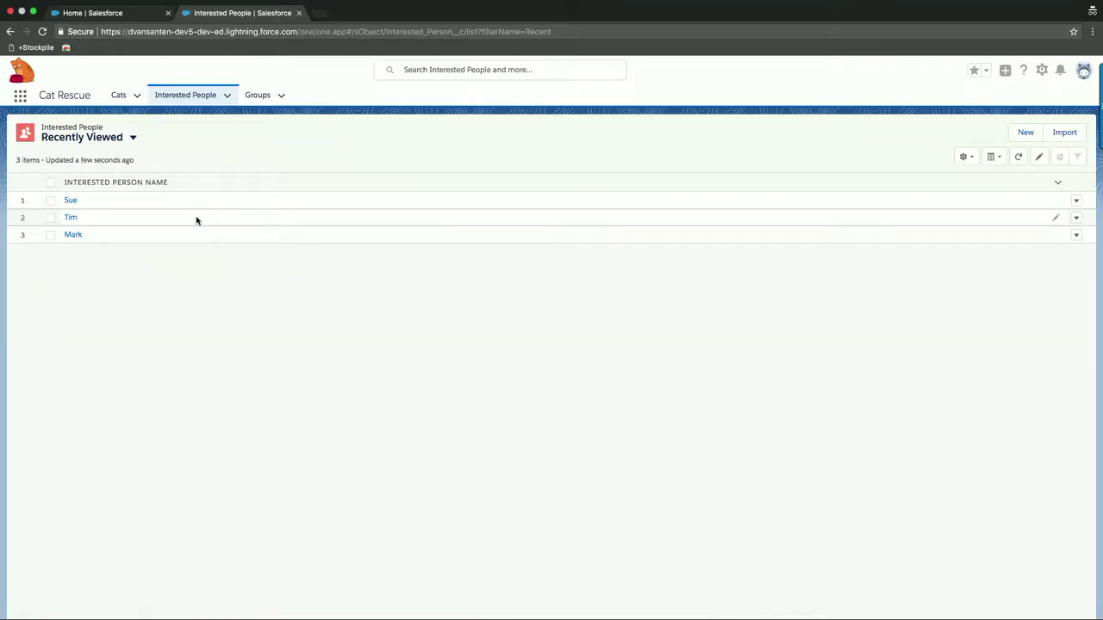
pyautogui.click(117, 95)
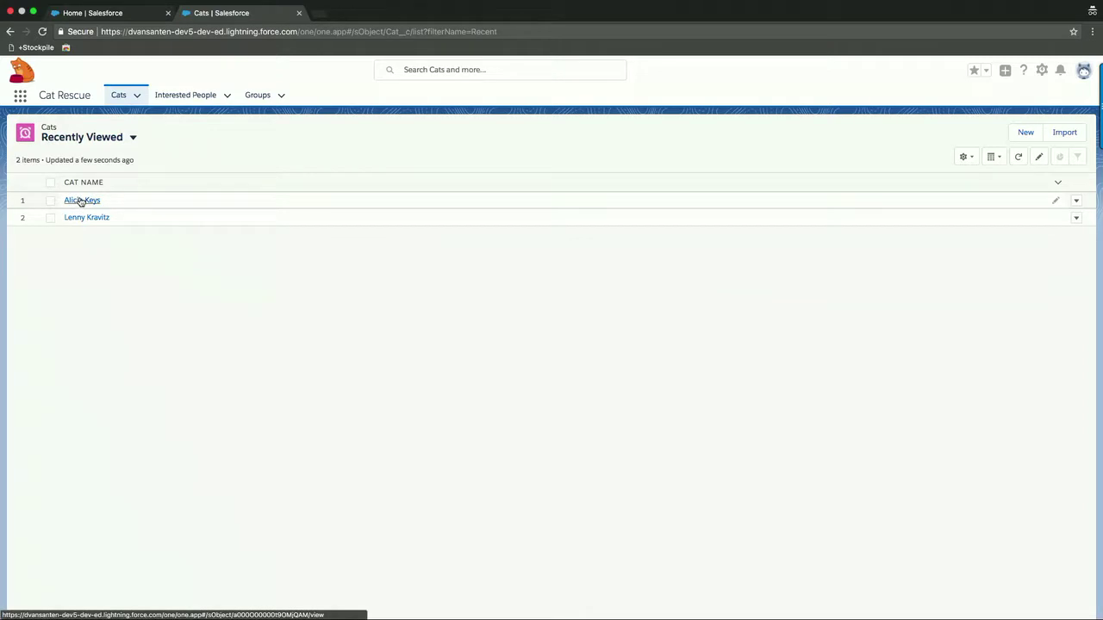
pyautogui.click(80, 200)
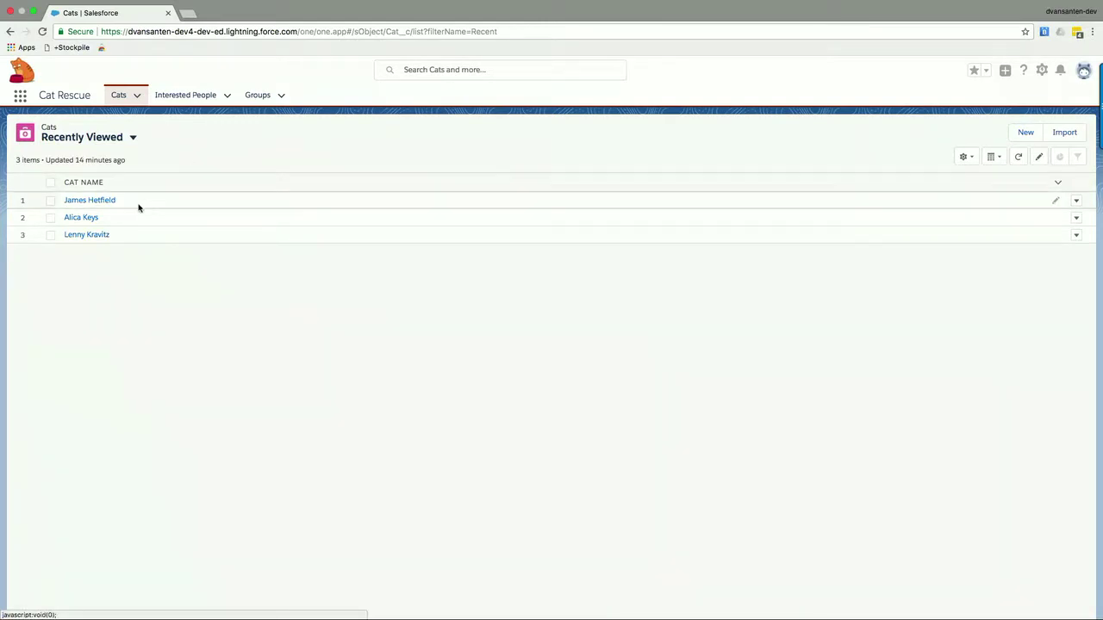
# From the cat record's Lightning page editor, open Cat Layout through the Record Detail component.
pyautogui.click(103, 234)
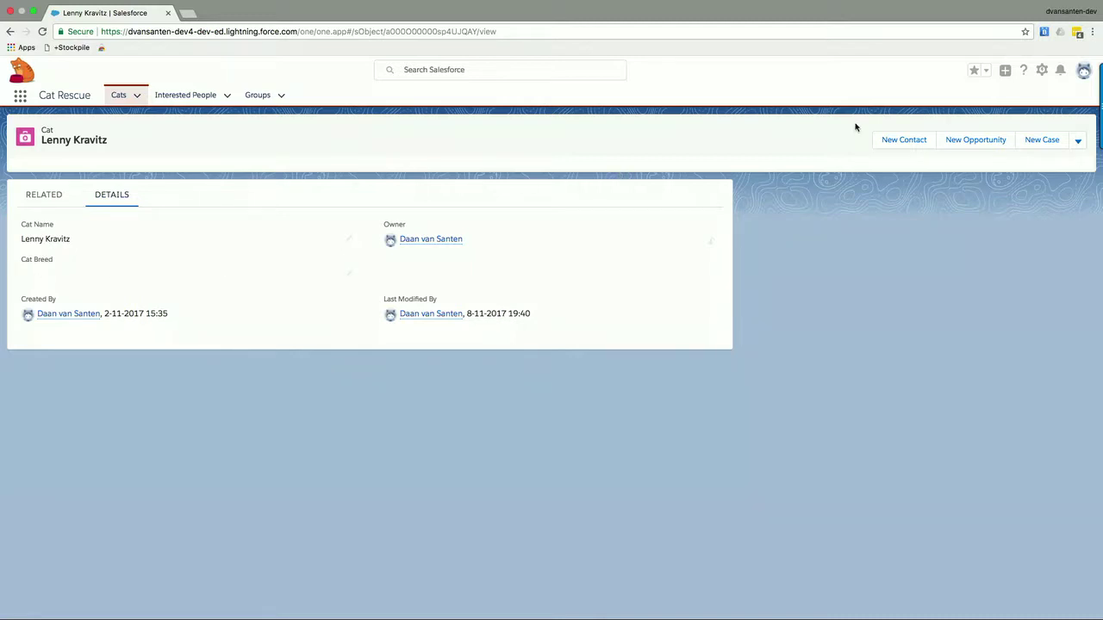
pyautogui.click(1042, 72)
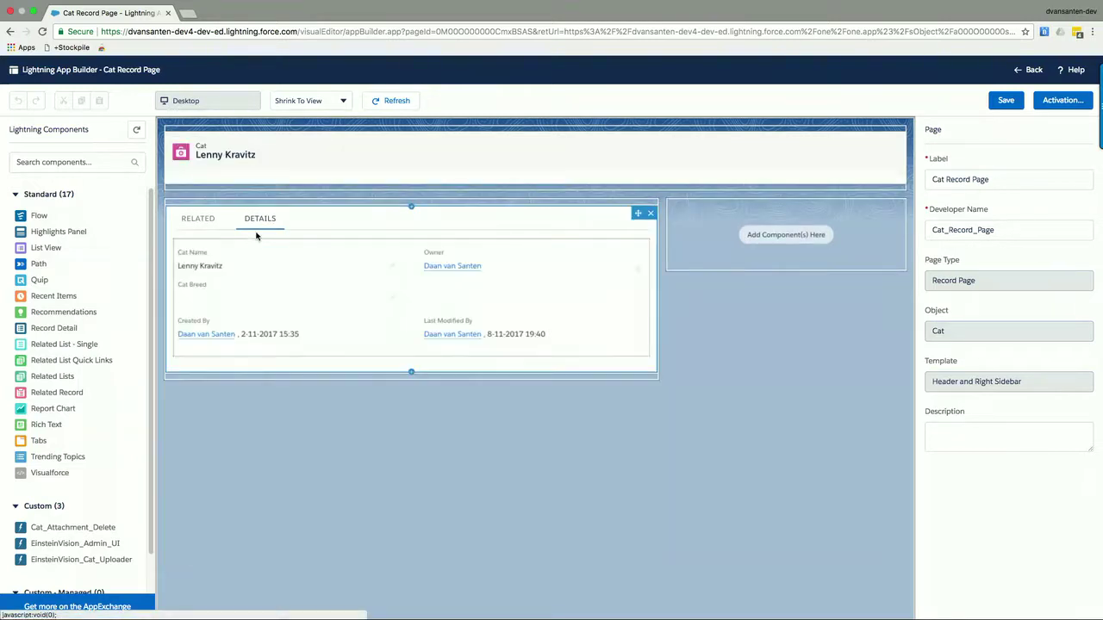
pyautogui.click(261, 222)
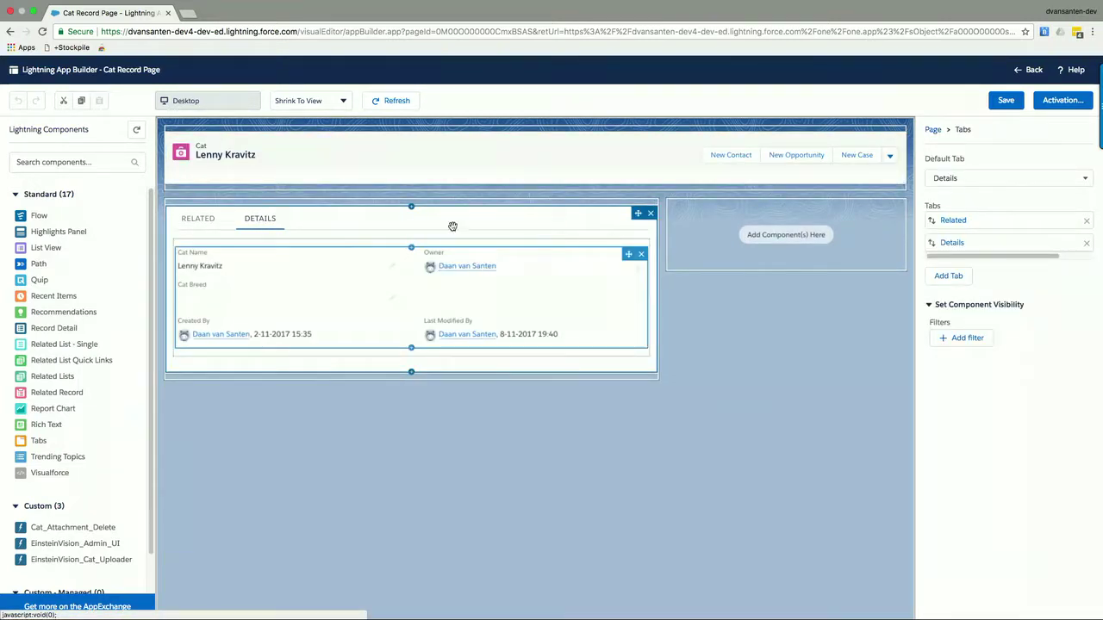
pyautogui.click(348, 255)
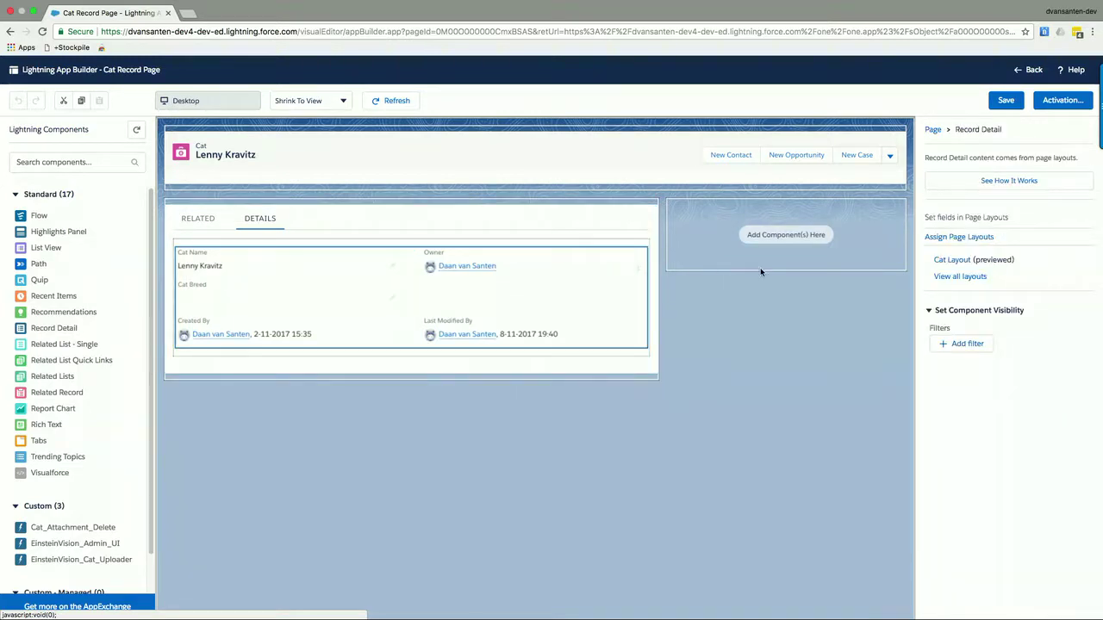
pyautogui.click(957, 265)
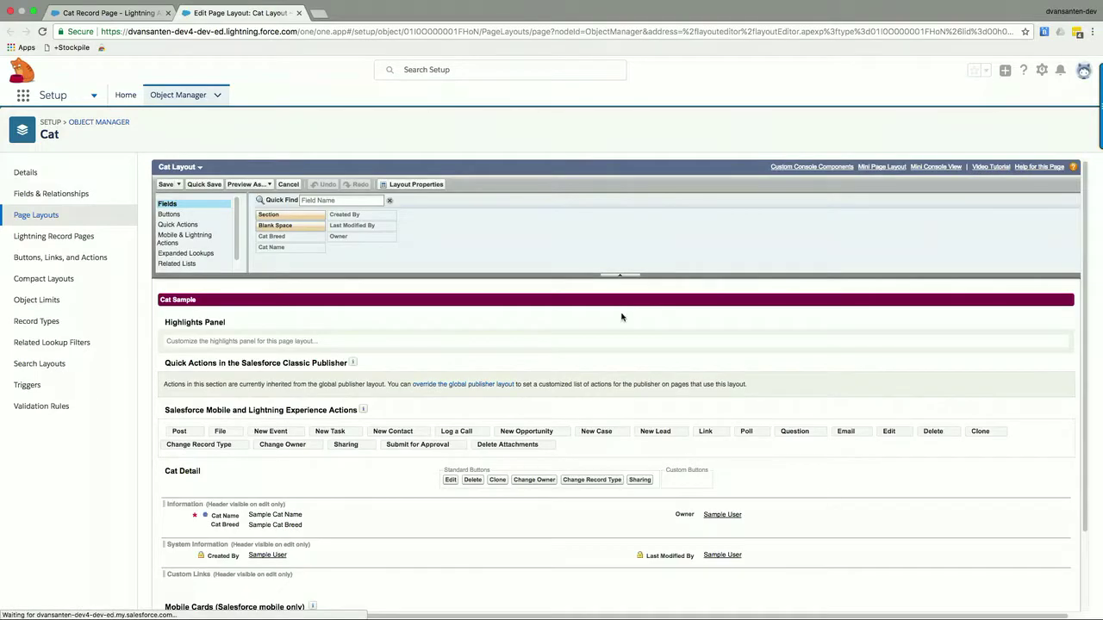
# Try moving Cat Breed and adding a Blank Space in Cat Layout, then cancel without saving.
pyautogui.scroll(-1, 487, 478)
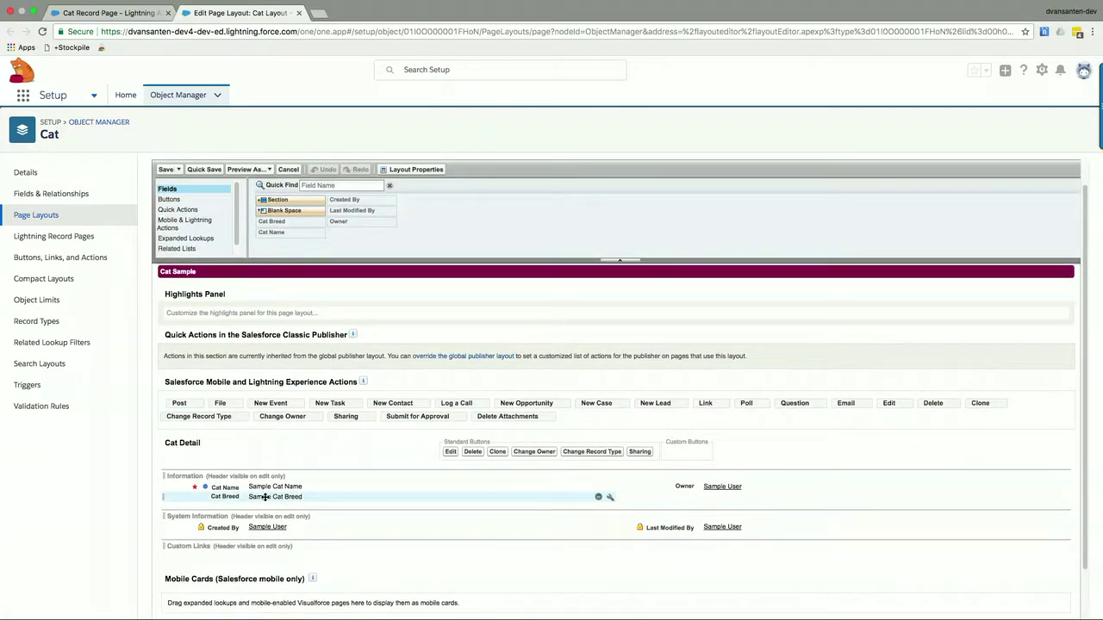
pyautogui.moveTo(265, 497)
pyautogui.mouseDown()
pyautogui.moveTo(285, 493)
pyautogui.moveTo(348, 324)
pyautogui.moveTo(401, 229)
pyautogui.moveTo(261, 498)
pyautogui.mouseUp()
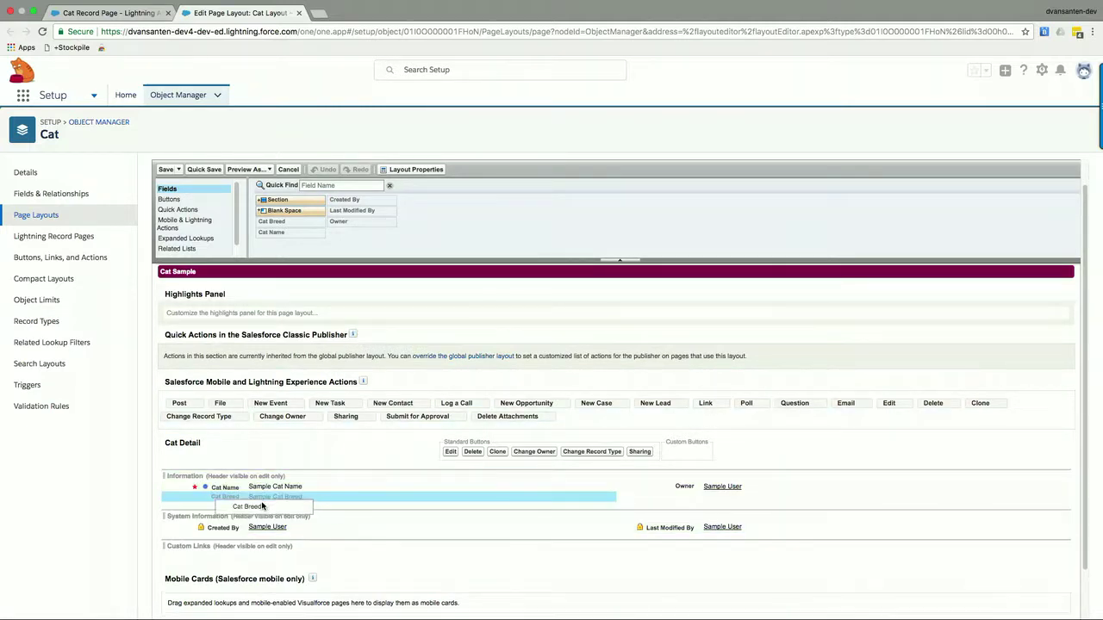
pyautogui.moveTo(284, 210); pyautogui.dragTo(297, 228)
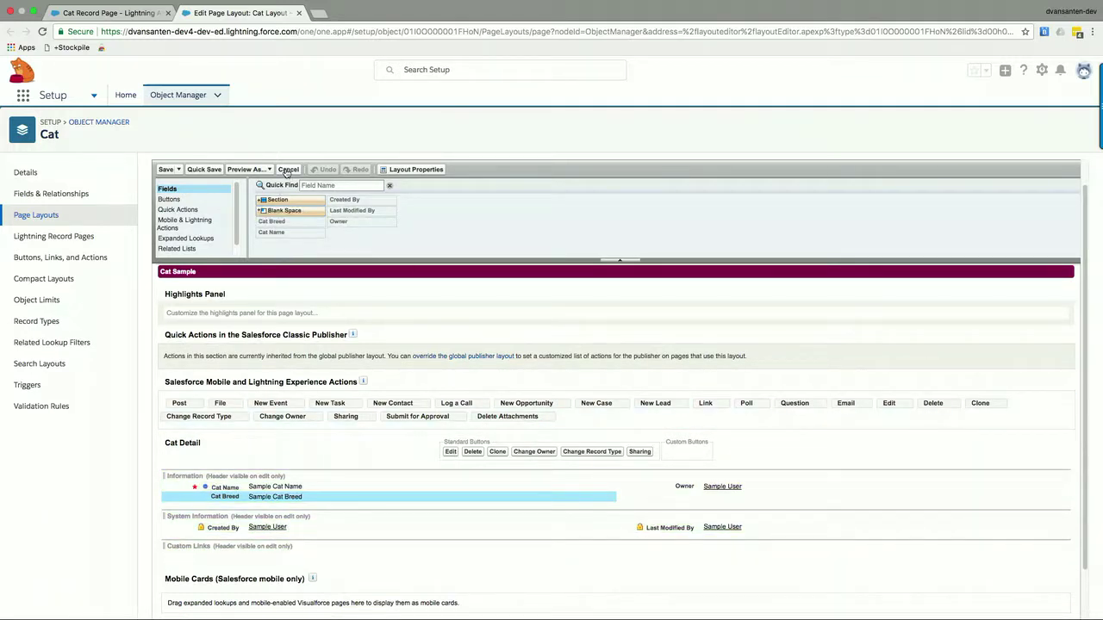
pyautogui.click(287, 171)
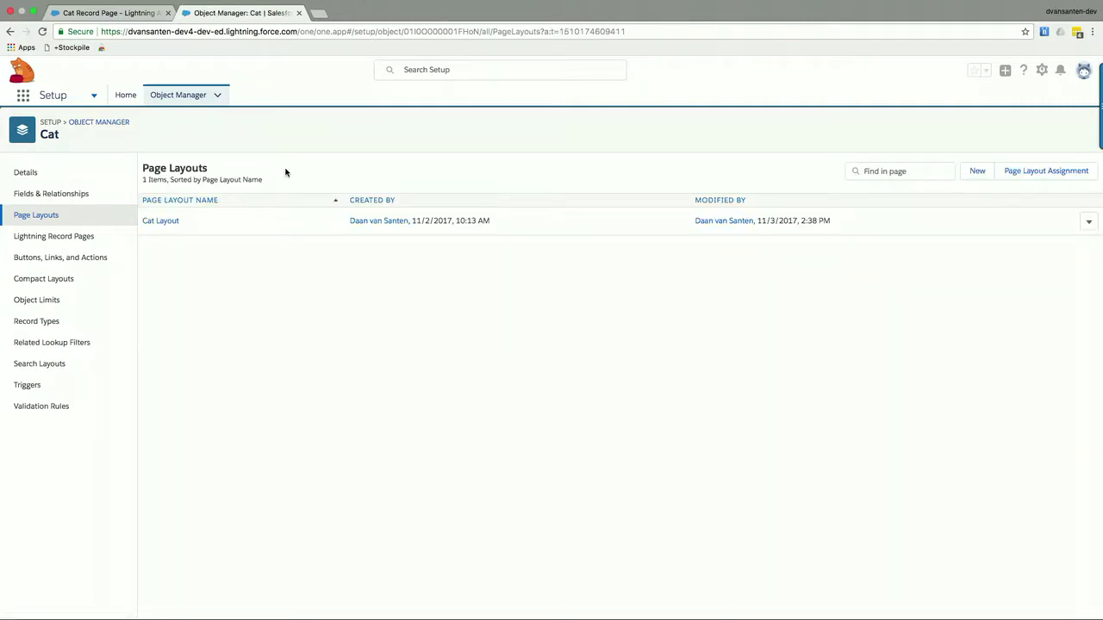
# Add EinsteinVision_Cat_Uploader to the Cat record page's right sidebar, save, and return to the record.
pyautogui.click(299, 12)
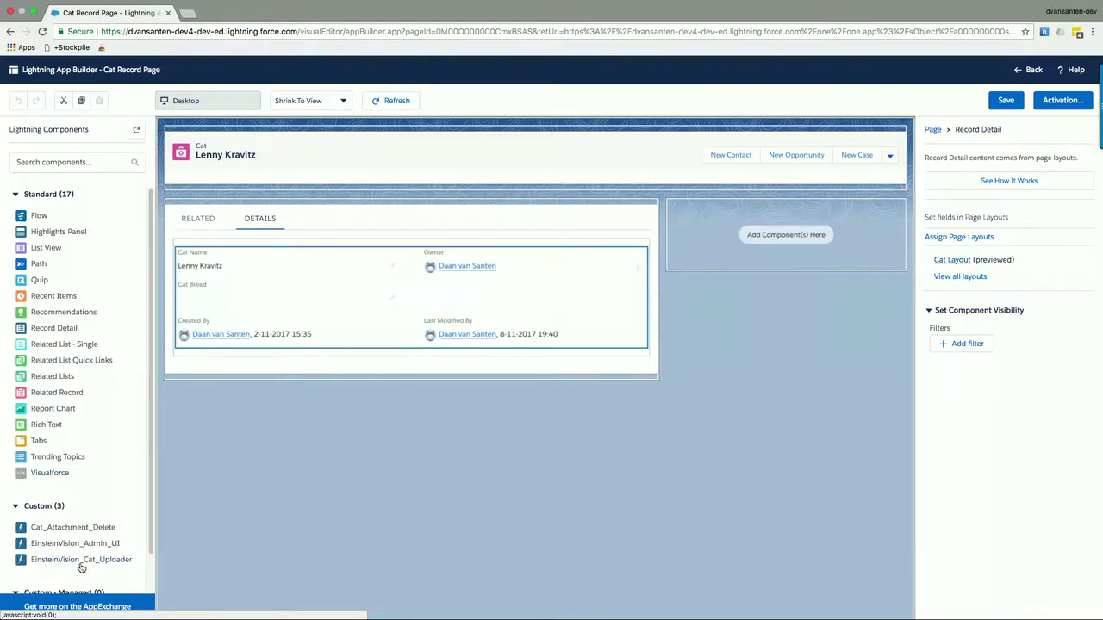
pyautogui.moveTo(81, 568); pyautogui.dragTo(707, 237)
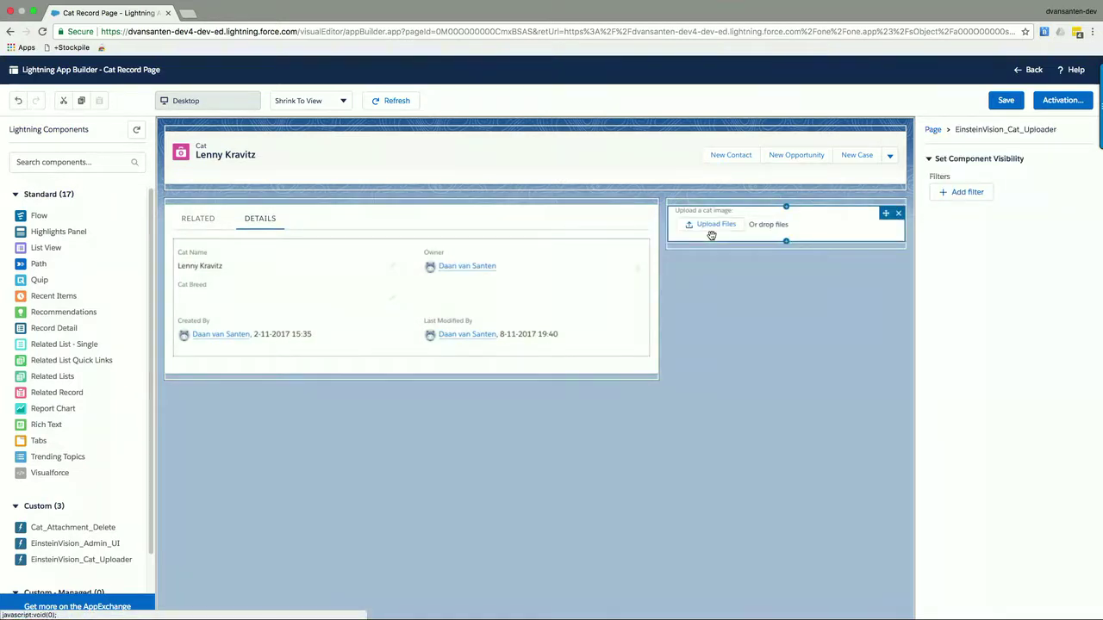
pyautogui.click(997, 101)
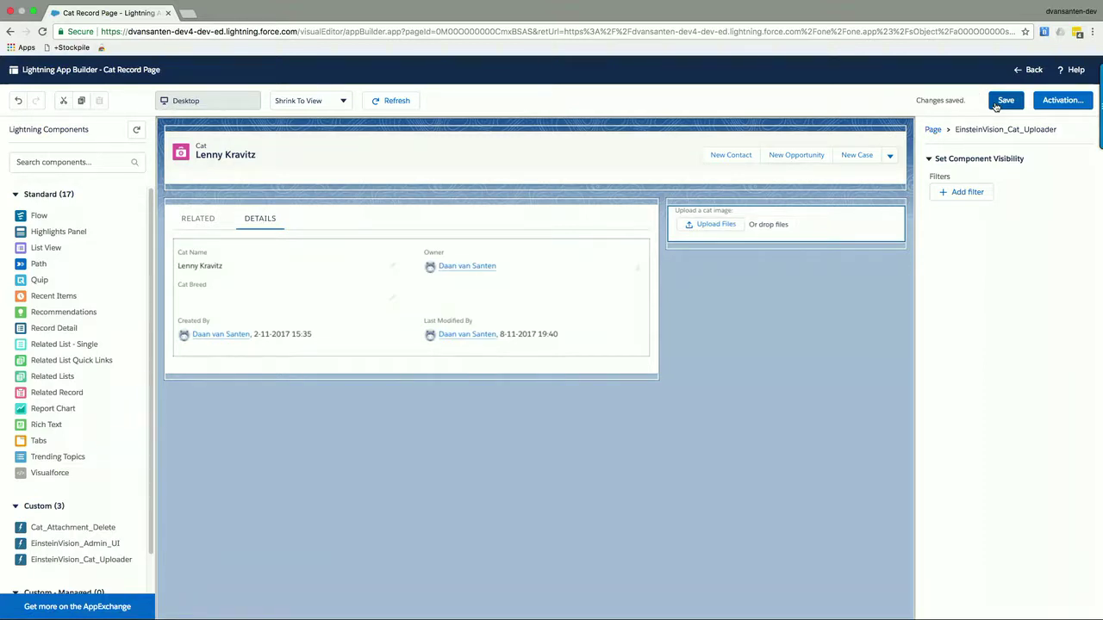
pyautogui.click(1029, 71)
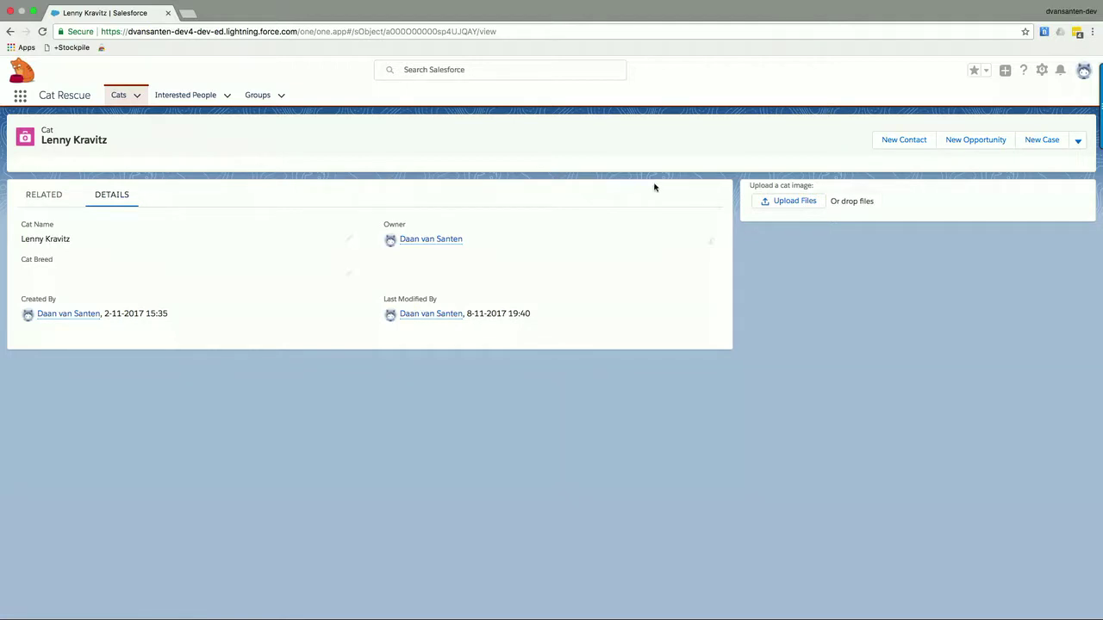
# Upload british-cat.jpg to the cat record so its breed is classified as British Shorthair.
pyautogui.click(767, 201)
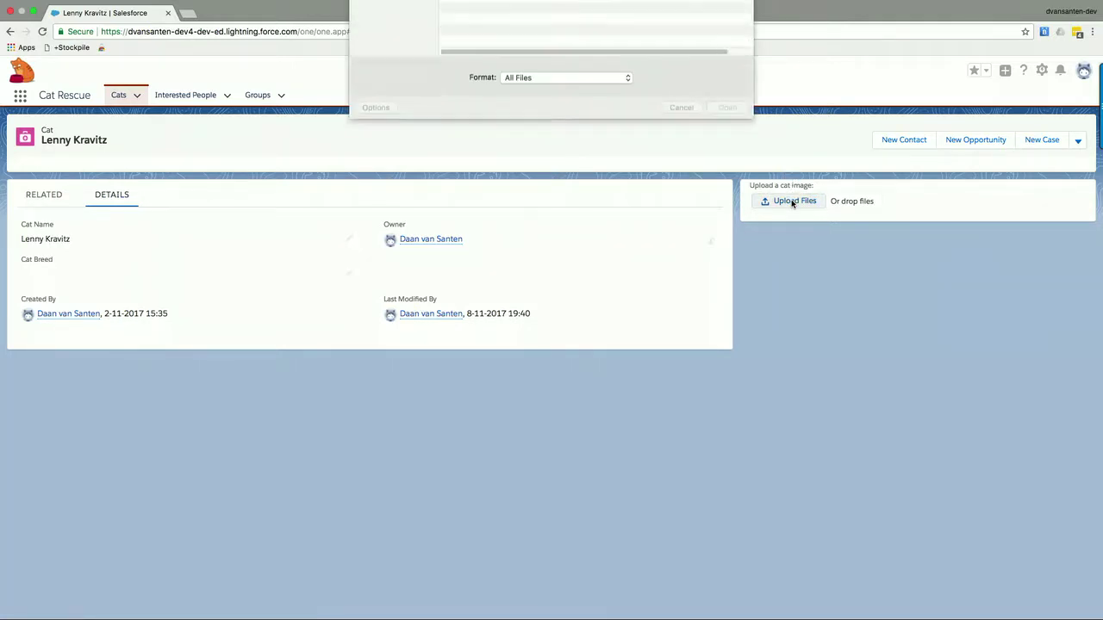
pyautogui.click(500, 54)
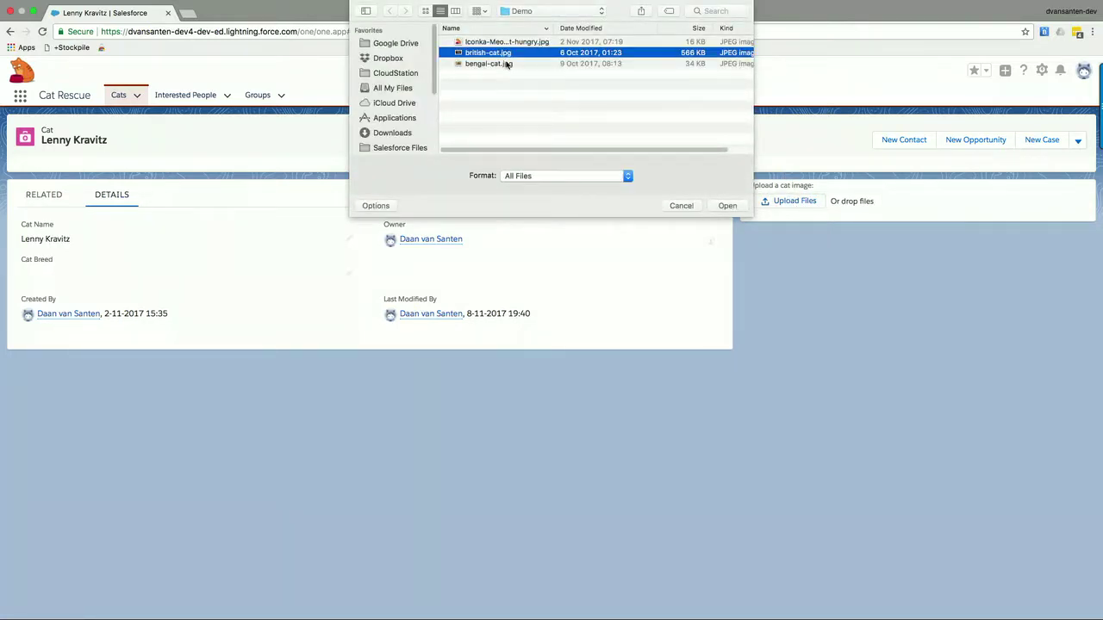
pyautogui.click(718, 206)
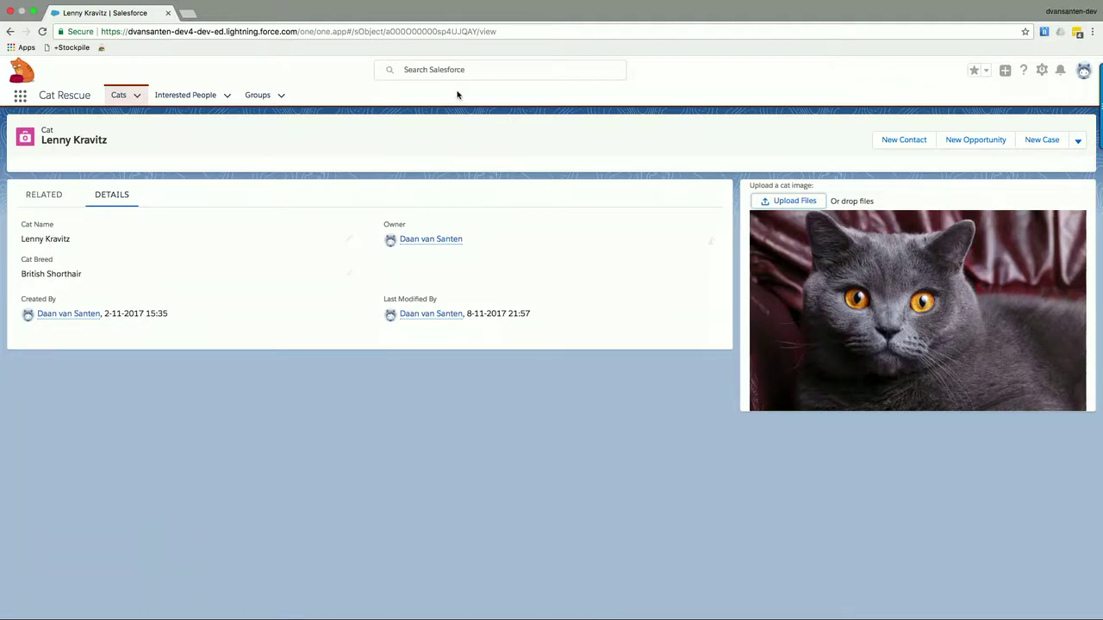
# Open Setup in a new tab and go to Process Builder under Process Automation.
pyautogui.click(1042, 70)
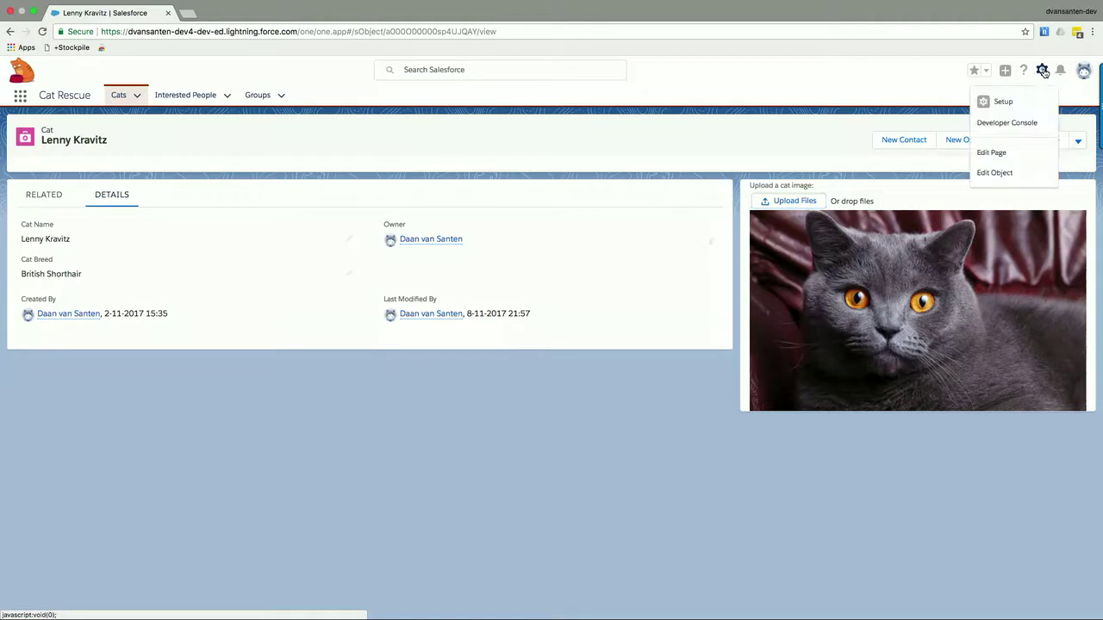
pyautogui.click(1005, 104)
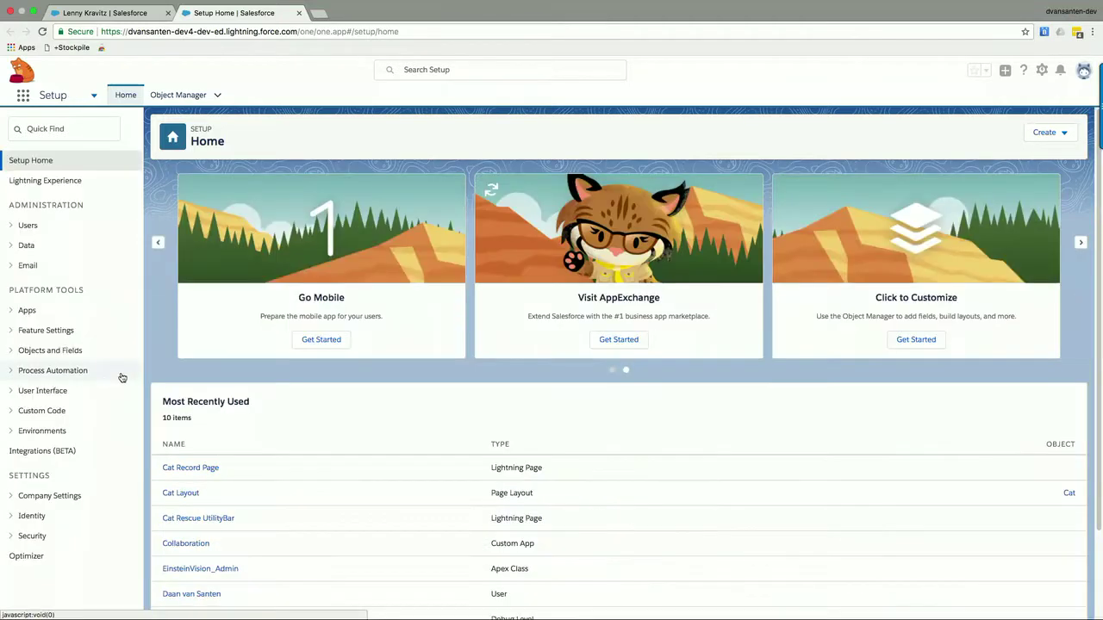
pyautogui.click(12, 372)
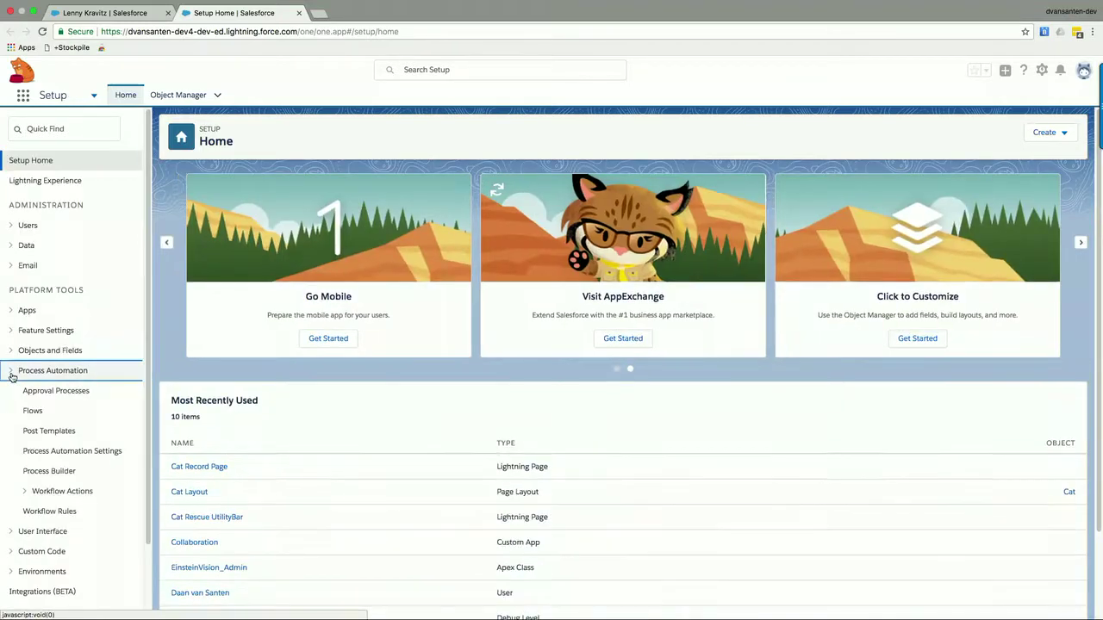
pyautogui.click(63, 472)
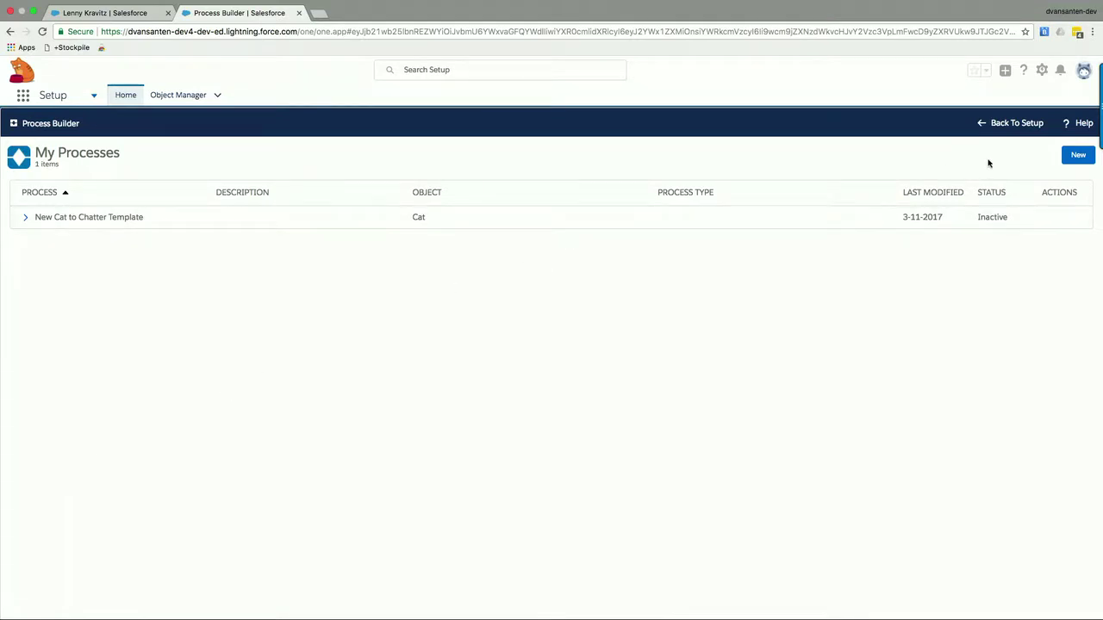
# Create and save a process 'Notify Bengal Interested People' that starts when a record changes.
pyautogui.click(1073, 155)
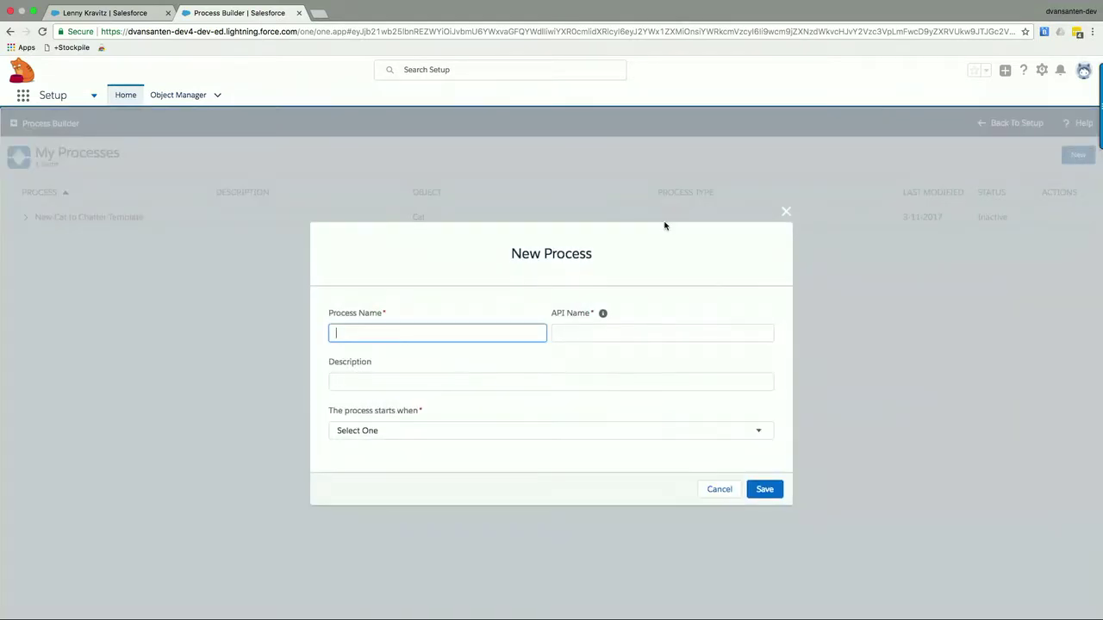
pyautogui.write('Notify ')
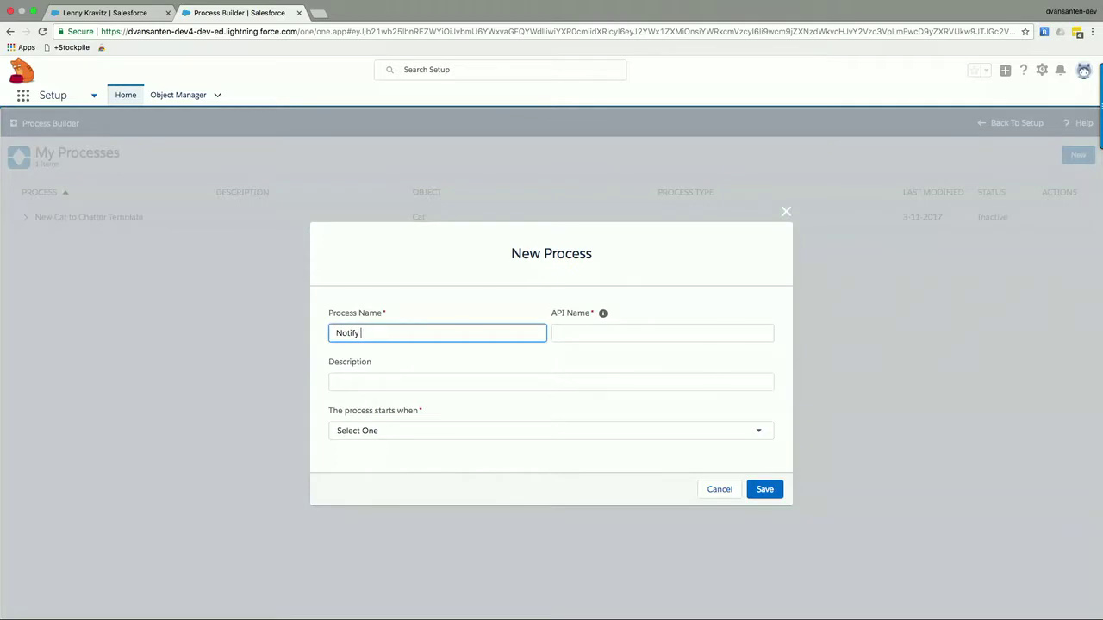
pyautogui.write('Bengal Interested People')
pyautogui.press('Tab')
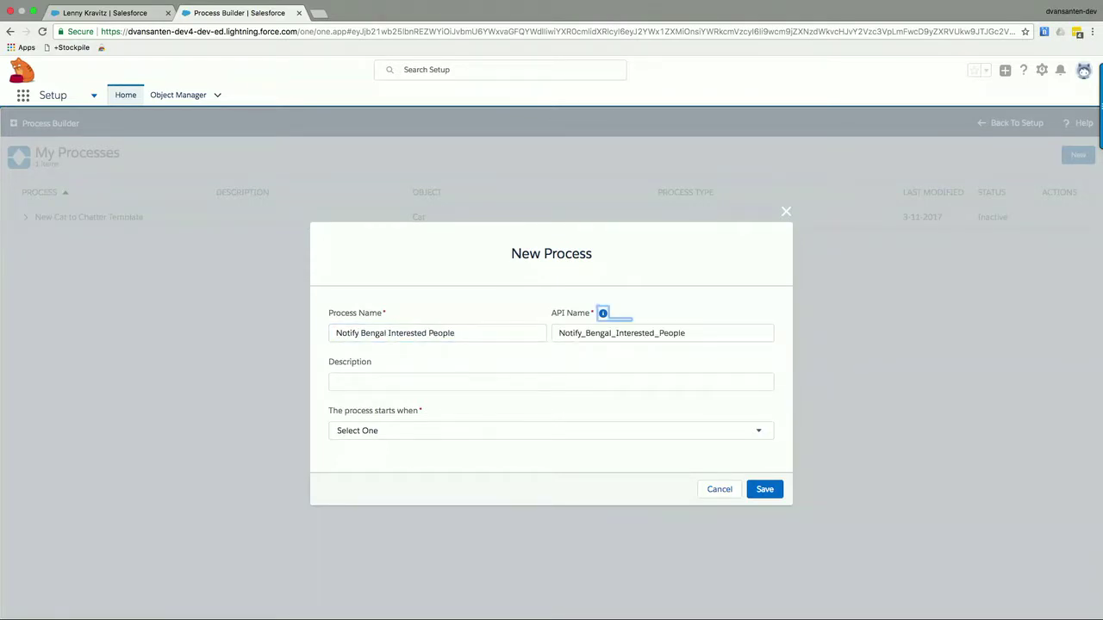
pyautogui.click(368, 436)
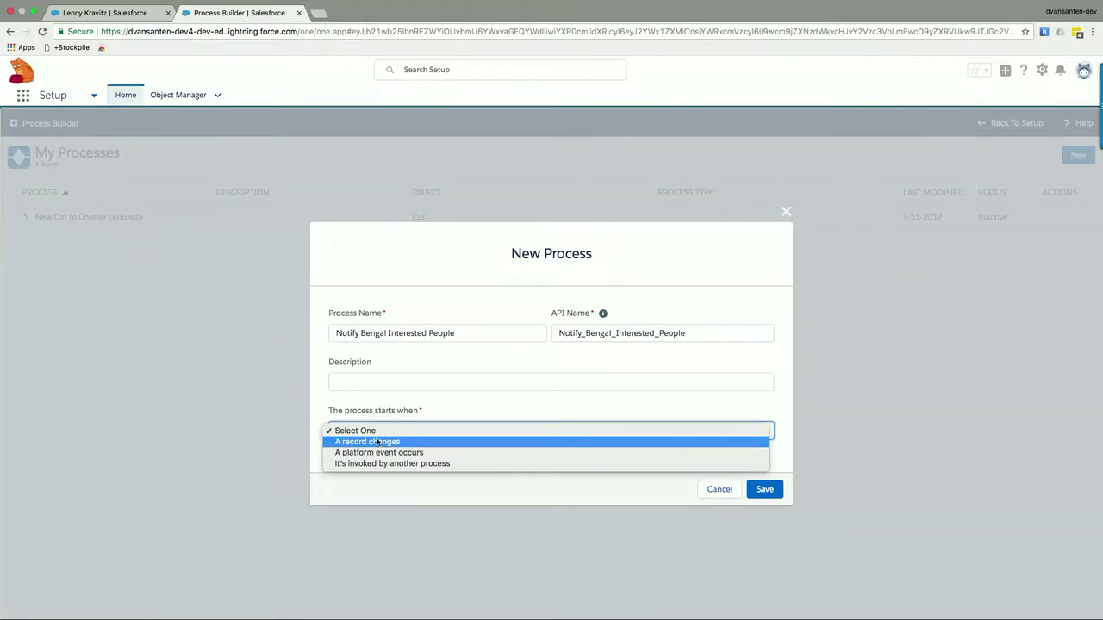
pyautogui.click(389, 447)
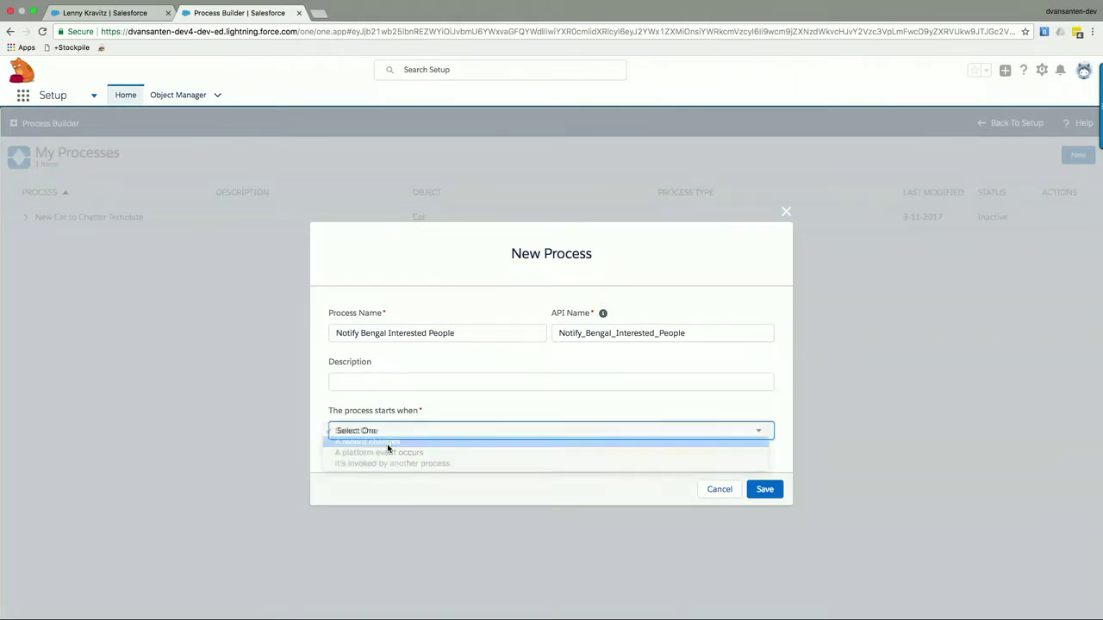
pyautogui.click(756, 491)
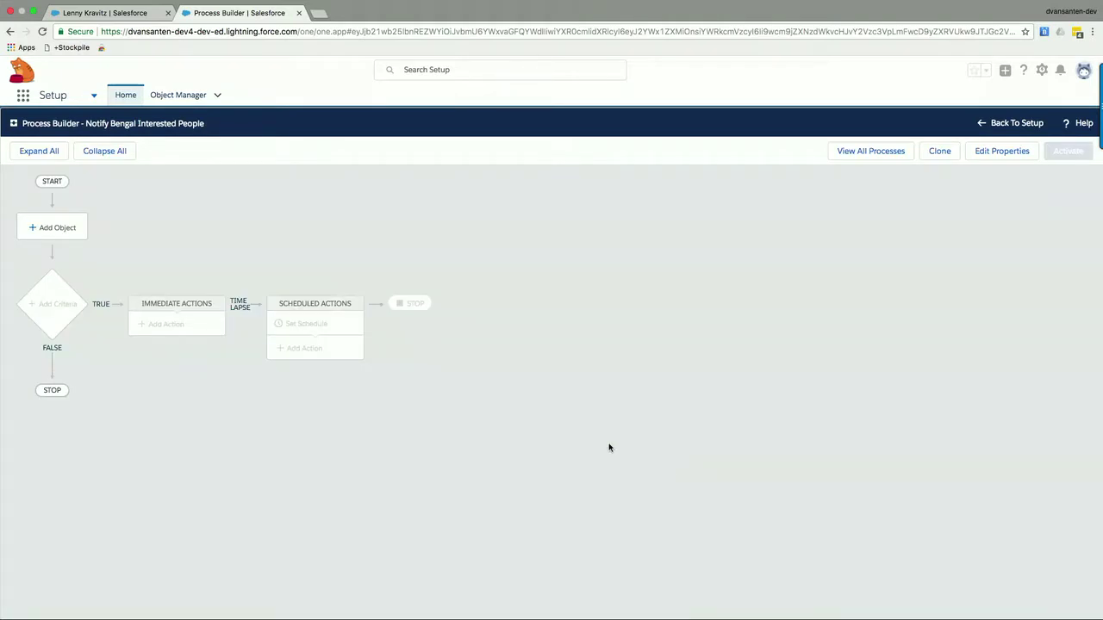
# Set the process object to Cat, starting when a record is created or edited.
pyautogui.click(48, 228)
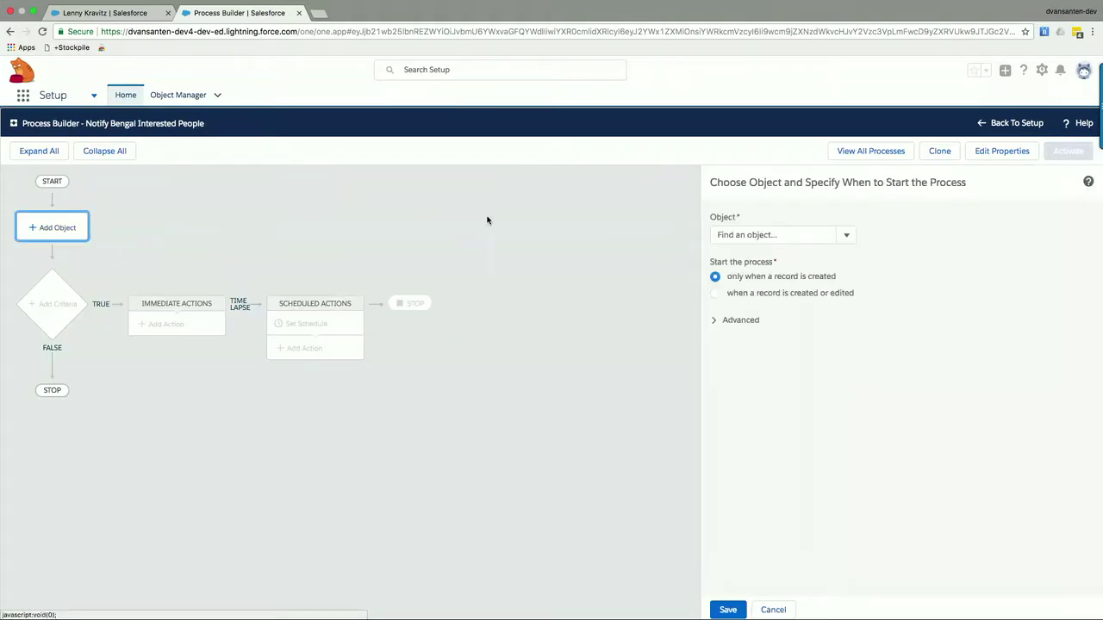
pyautogui.click(845, 236)
pyautogui.scroll(-2, 798, 301)
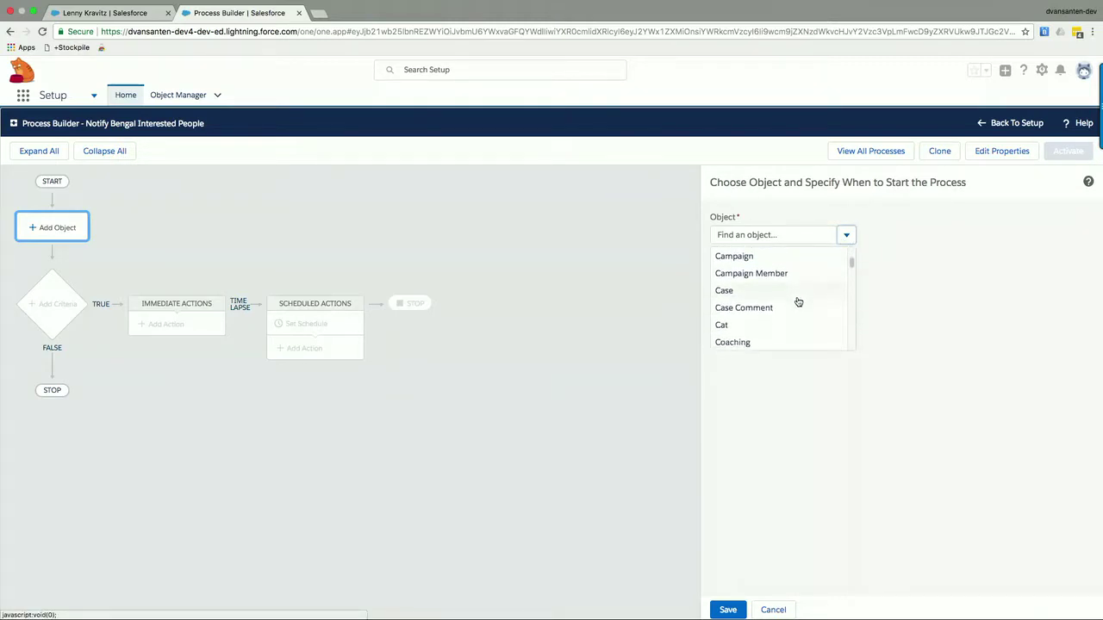
pyautogui.click(745, 322)
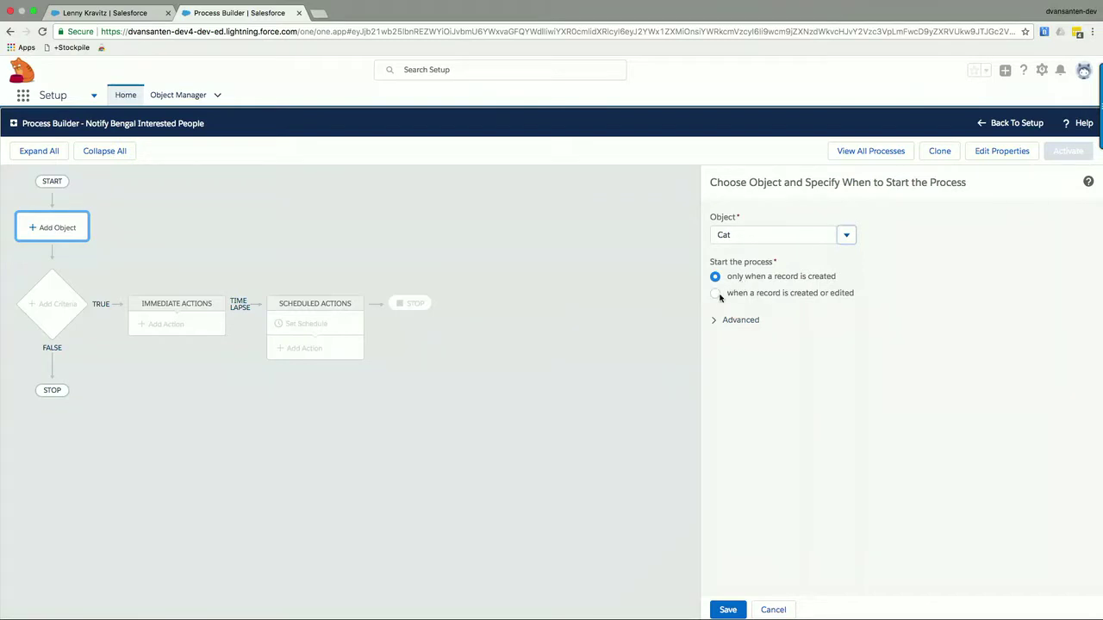
pyautogui.click(716, 294)
pyautogui.click(727, 608)
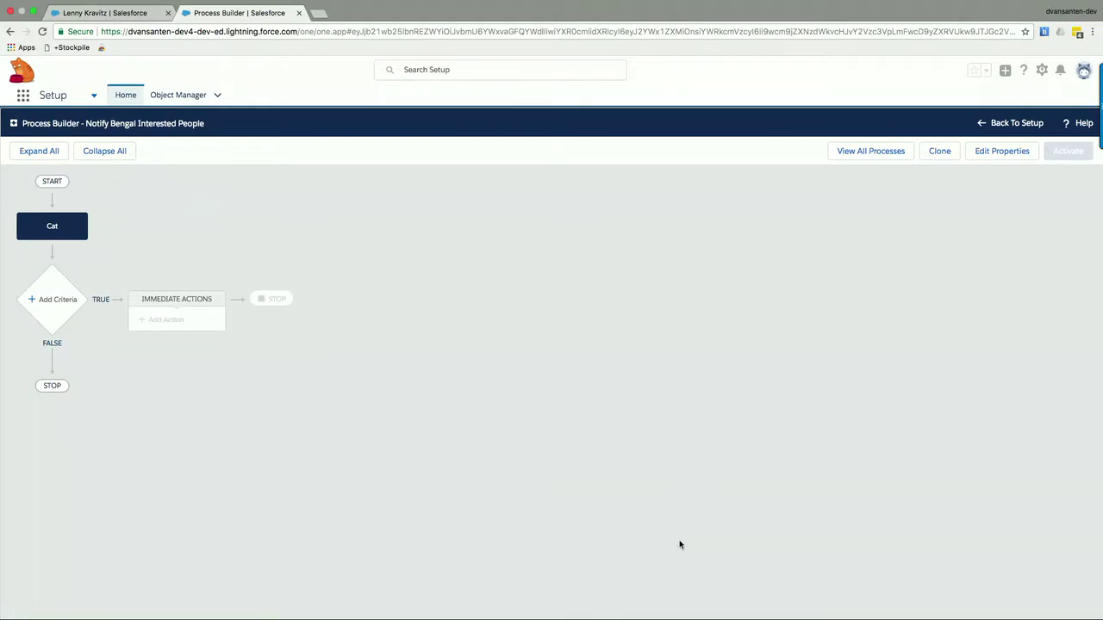
# Add criteria 'Is Bengal' where Cat Breed equals Bengal, acting only on specified changes.
pyautogui.click(58, 303)
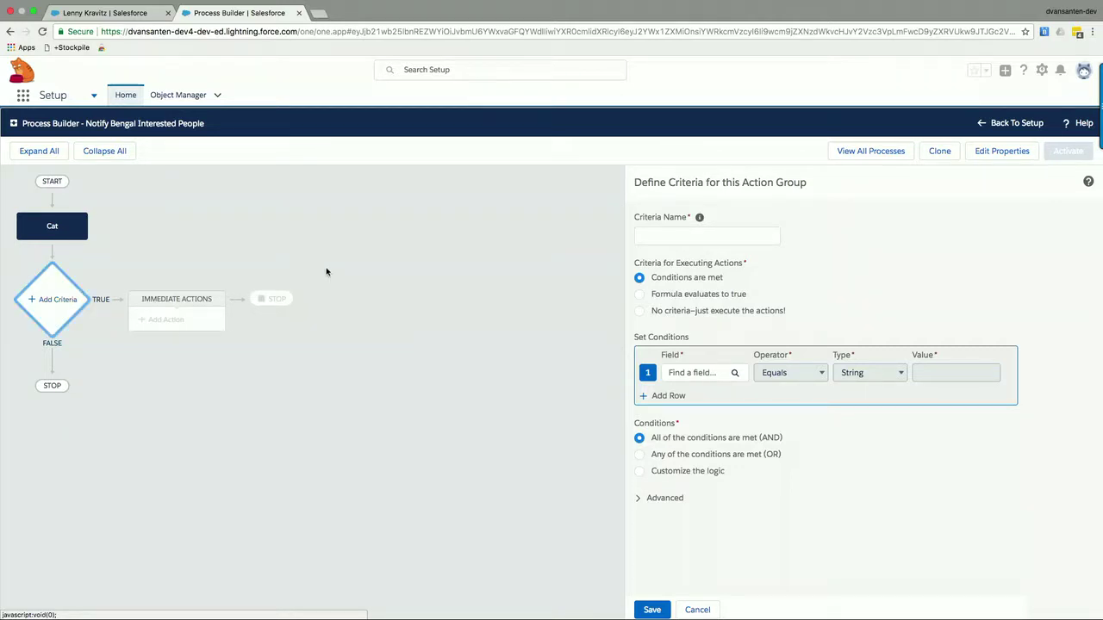
pyautogui.click(655, 238)
pyautogui.write('Is')
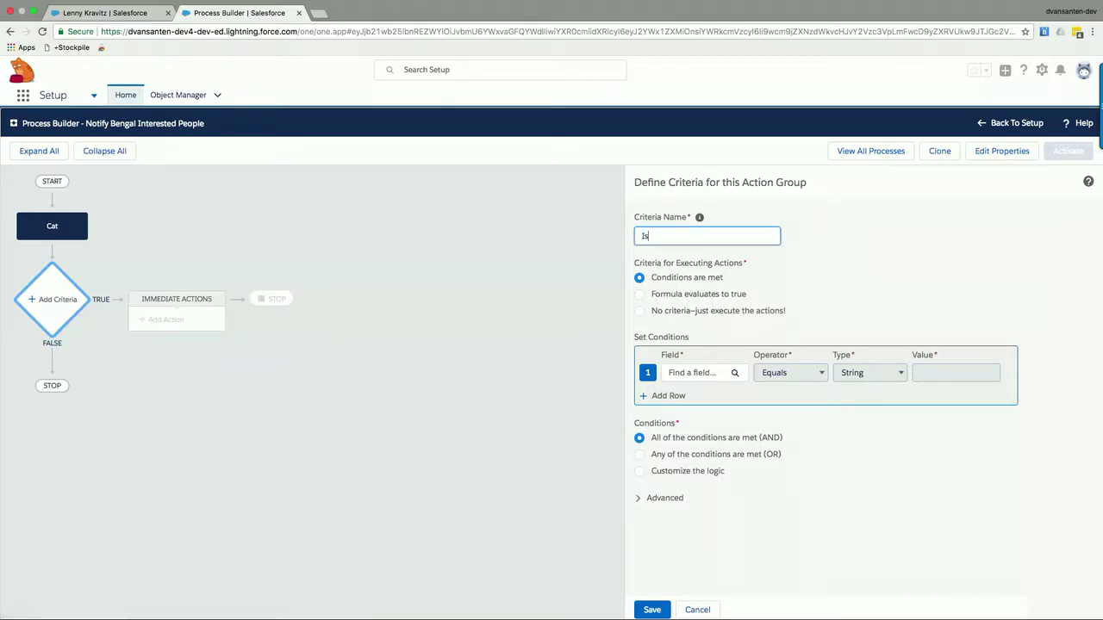
pyautogui.write(' Bengal')
pyautogui.click(696, 373)
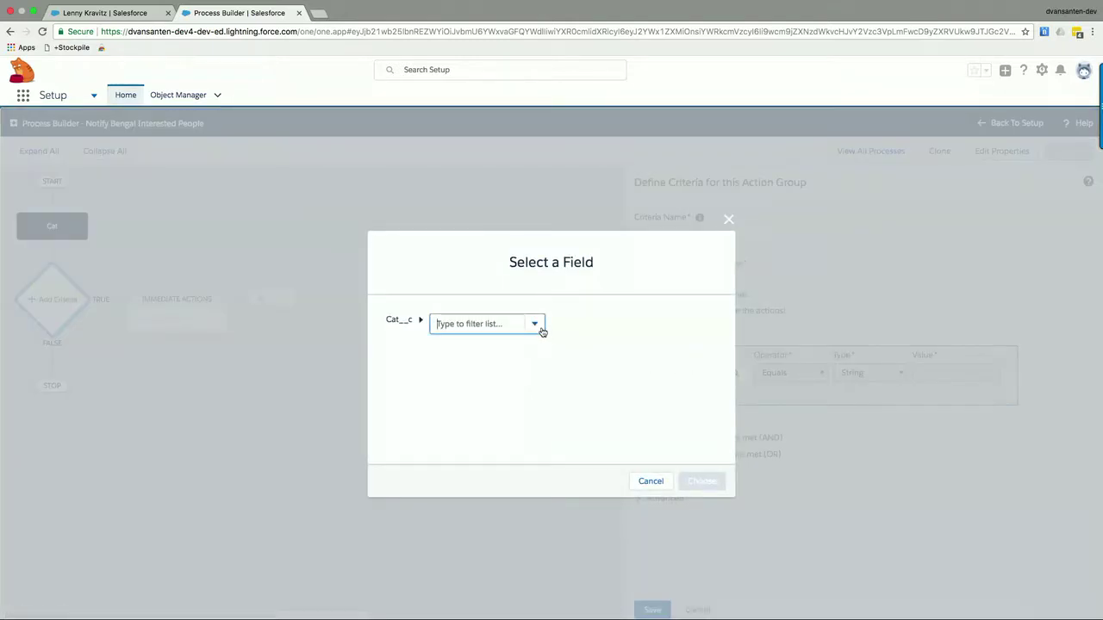
pyautogui.click(534, 323)
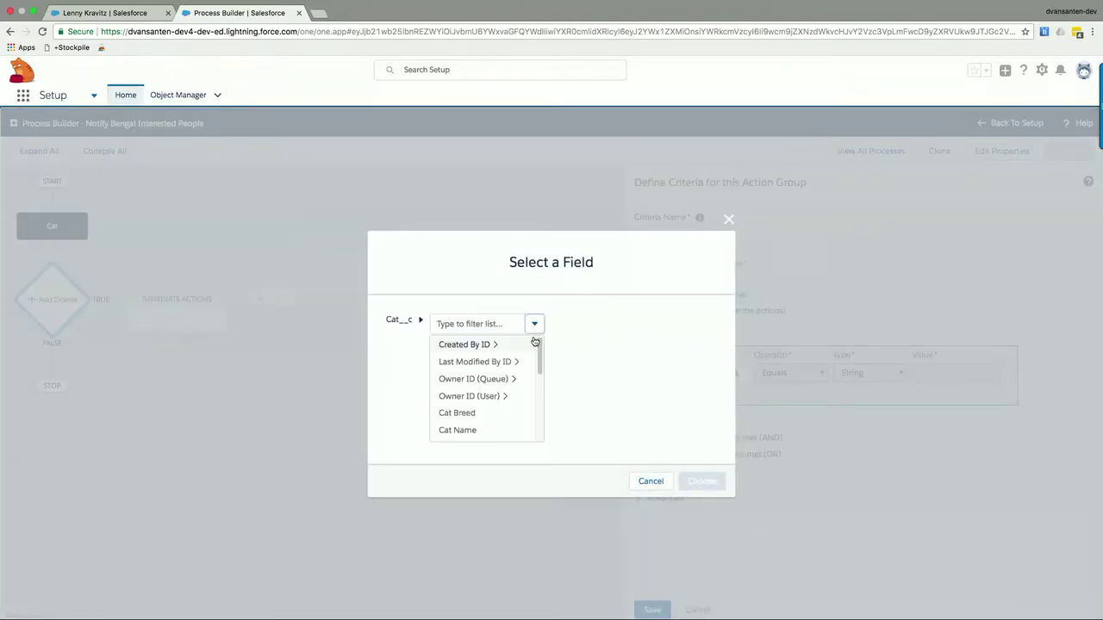
pyautogui.click(490, 414)
pyautogui.click(694, 480)
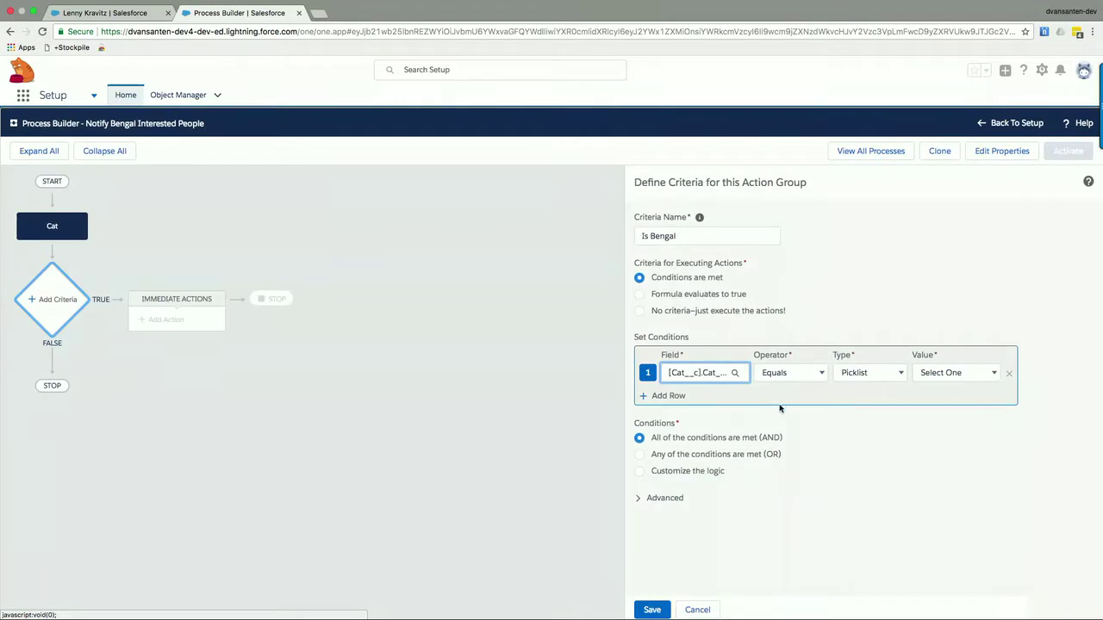
pyautogui.click(960, 374)
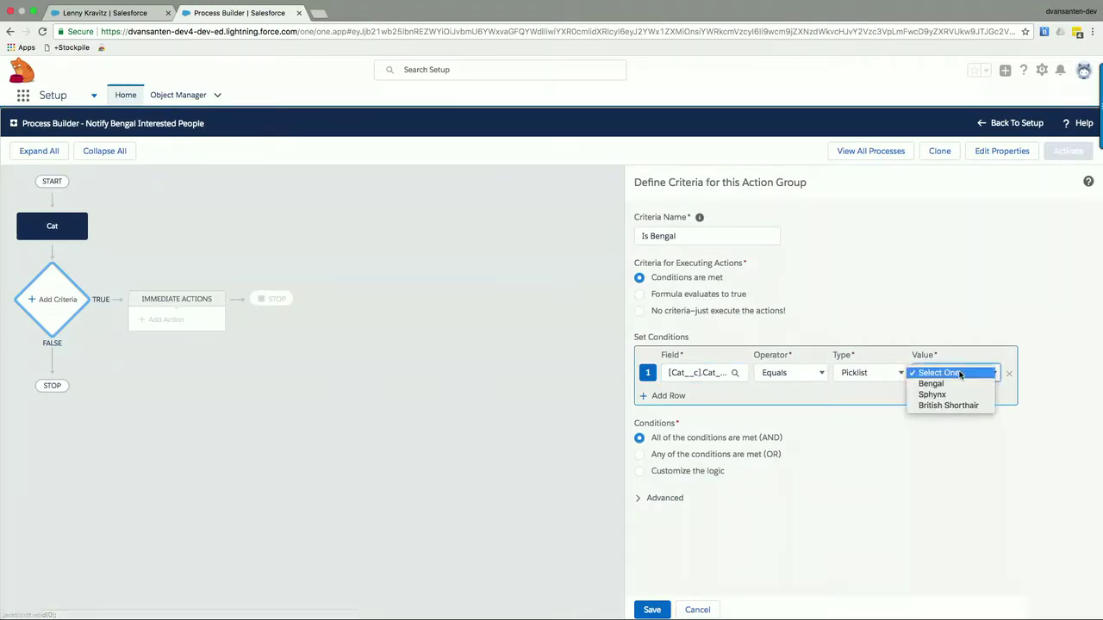
pyautogui.click(960, 383)
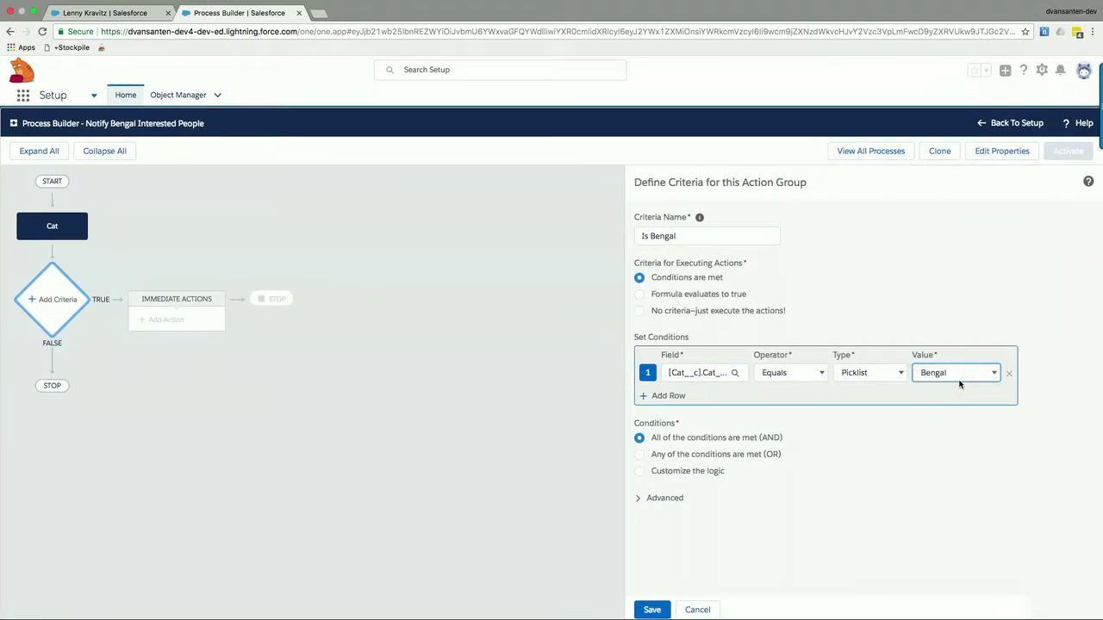
pyautogui.click(641, 499)
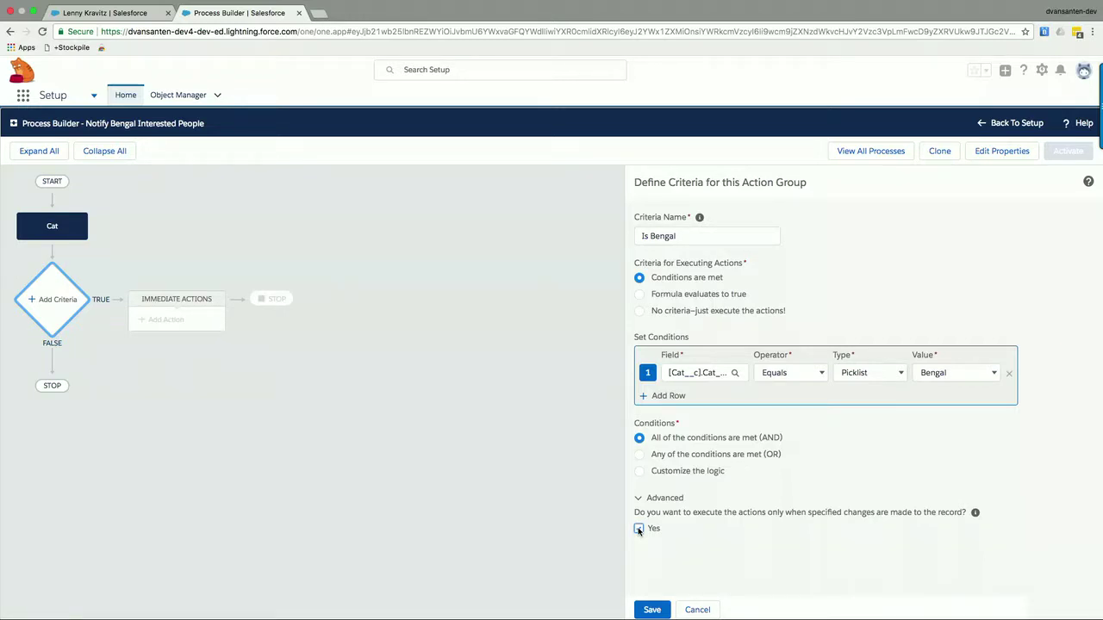
pyautogui.click(656, 610)
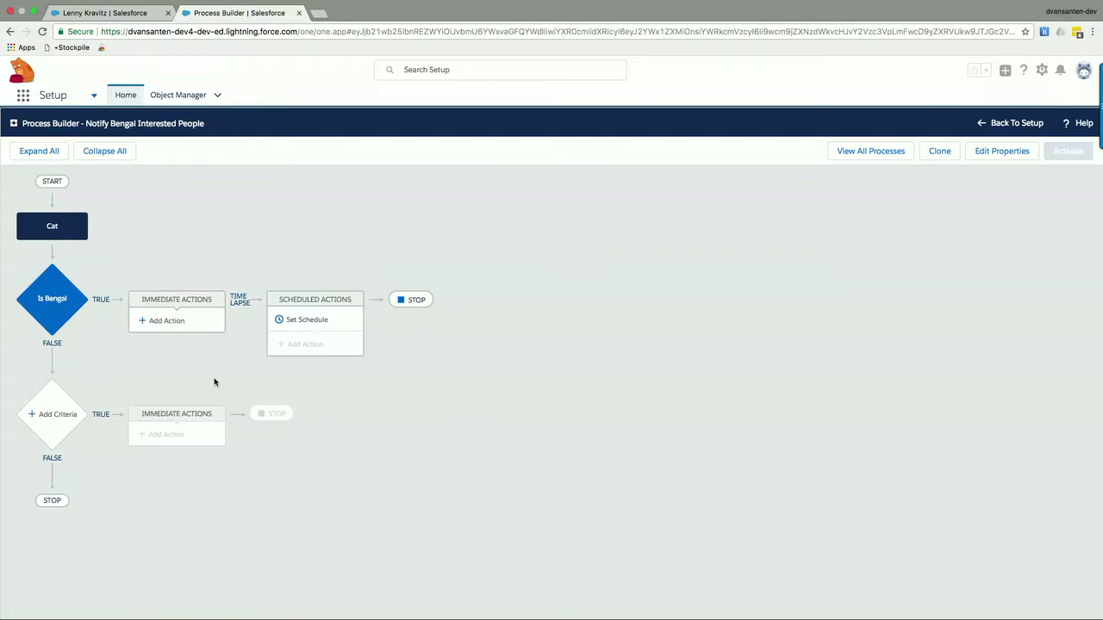
# Add a Post to Chatter action named 'Inform Bengal Interest Group' posting to a Chatter group.
pyautogui.click(169, 322)
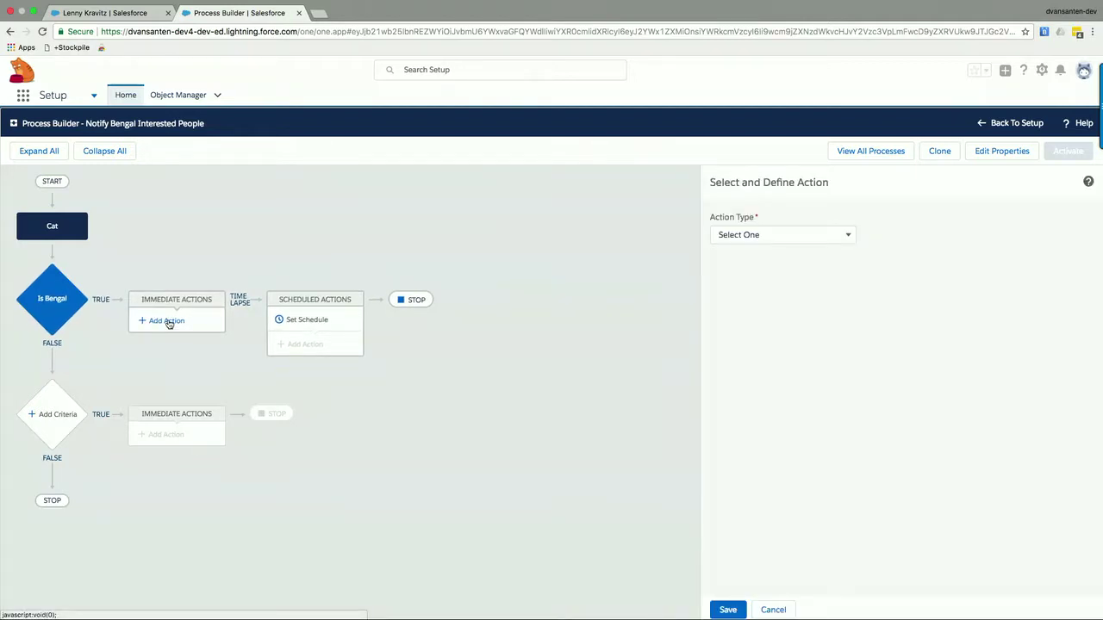
pyautogui.click(759, 236)
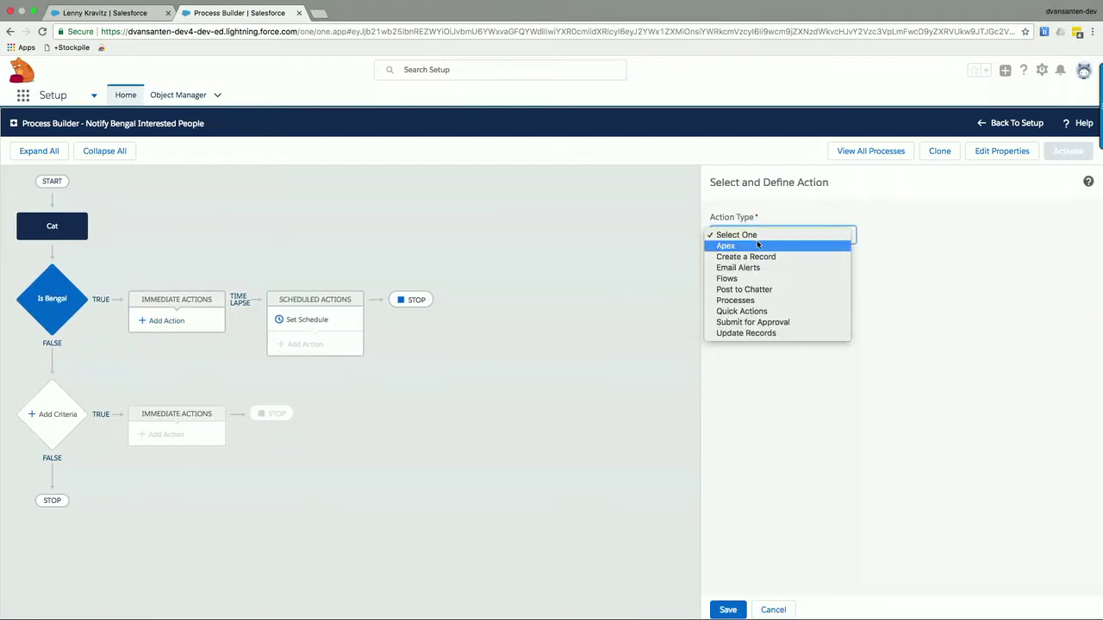
pyautogui.click(750, 289)
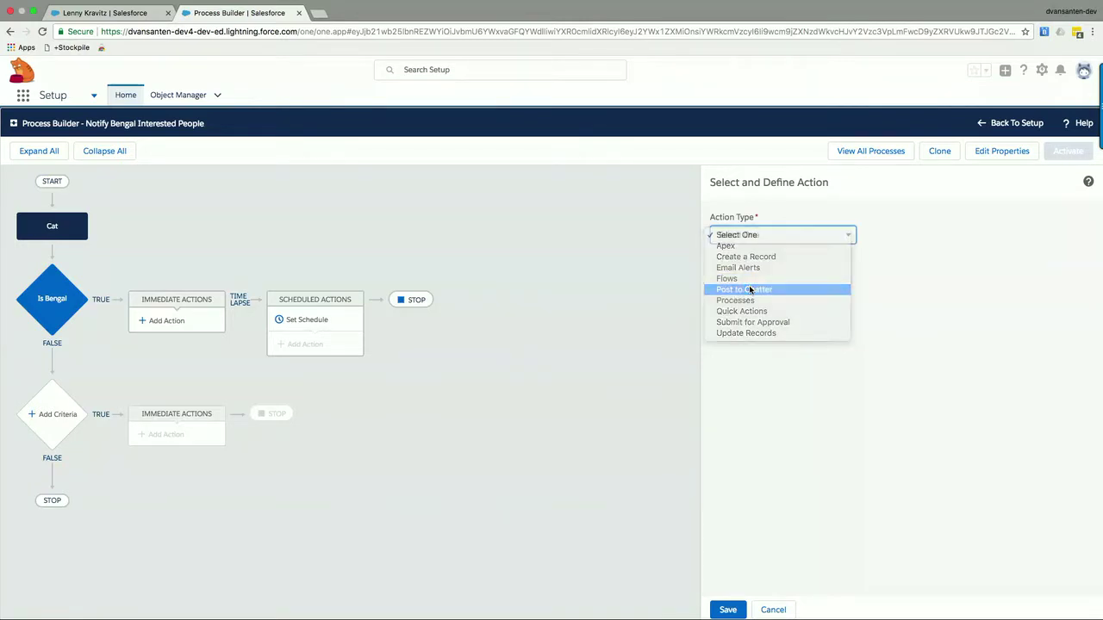
pyautogui.click(745, 277)
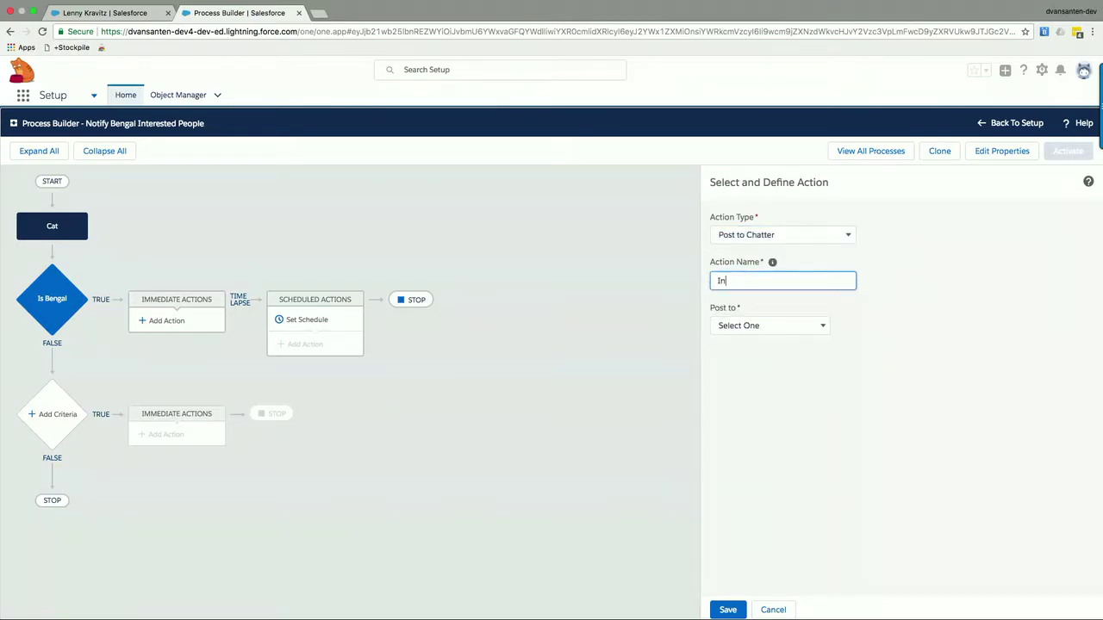
pyautogui.write('Inform Nem Bengal Interest Group')
pyautogui.click(776, 331)
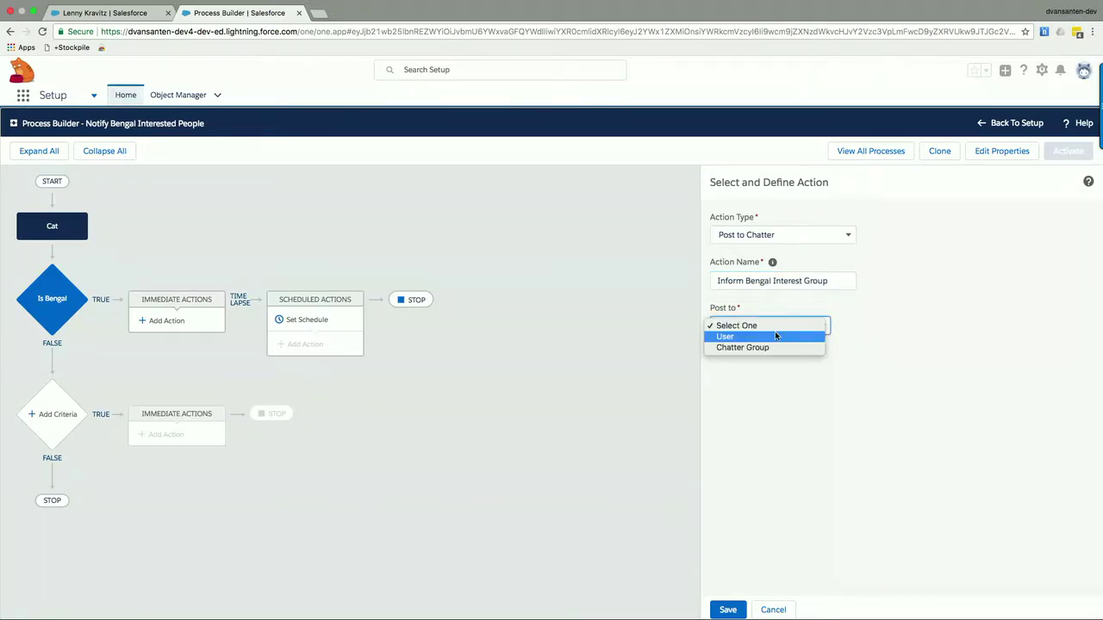
pyautogui.click(773, 348)
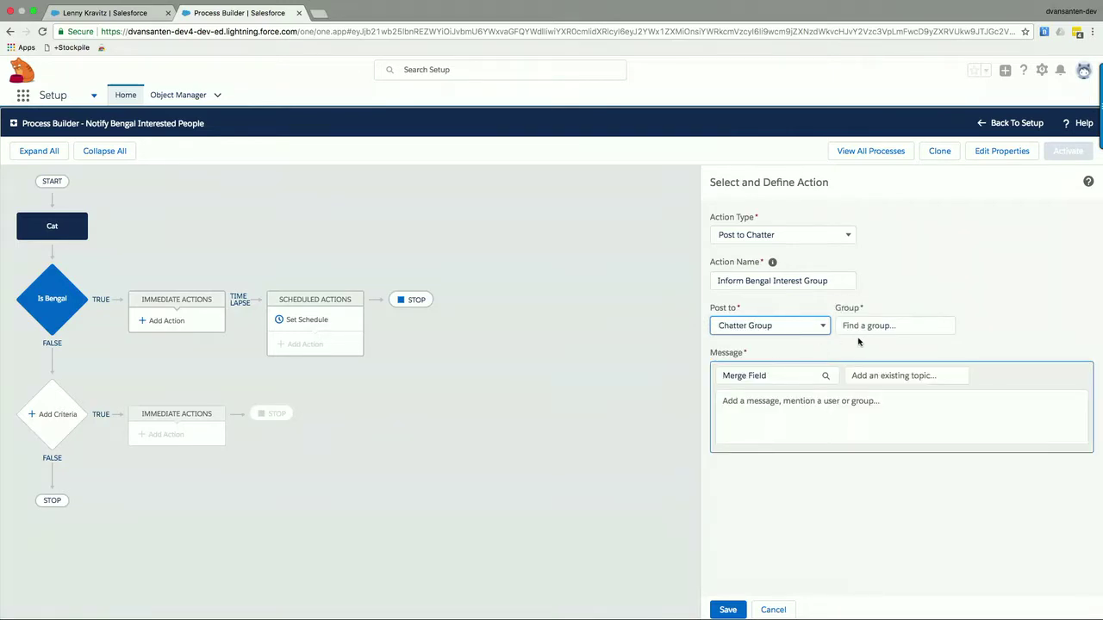
# Target the Bengal Interest group with message 'A new Bengal Cat has arrived!' and save the action.
pyautogui.click(862, 331)
pyautogui.write('beng')
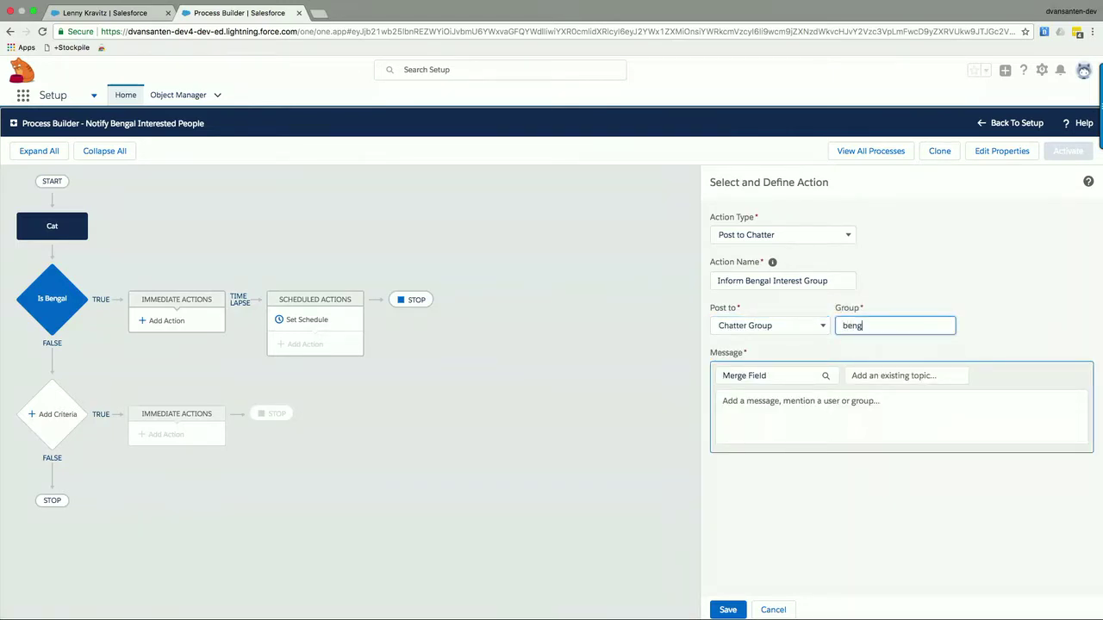
pyautogui.click(889, 351)
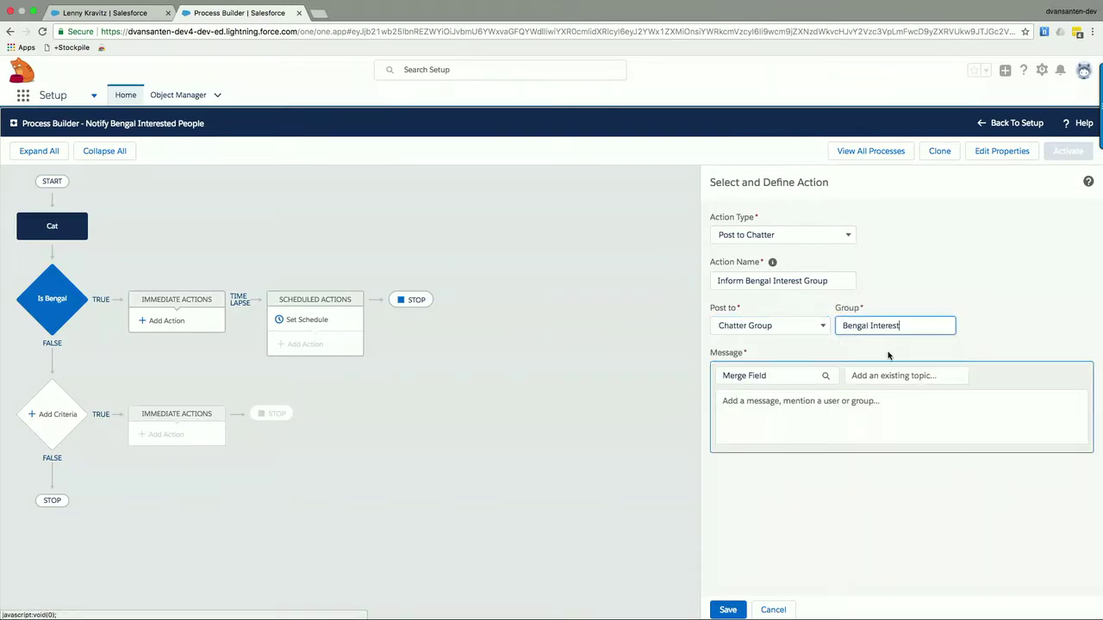
pyautogui.click(800, 403)
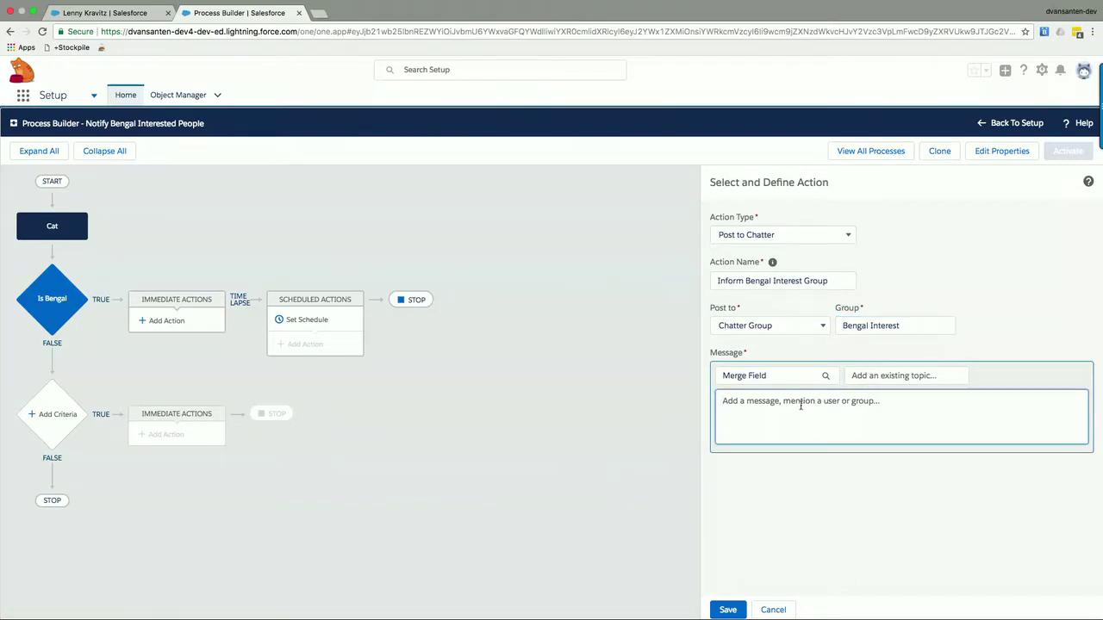
pyautogui.write('A new Bengal Cat ha')
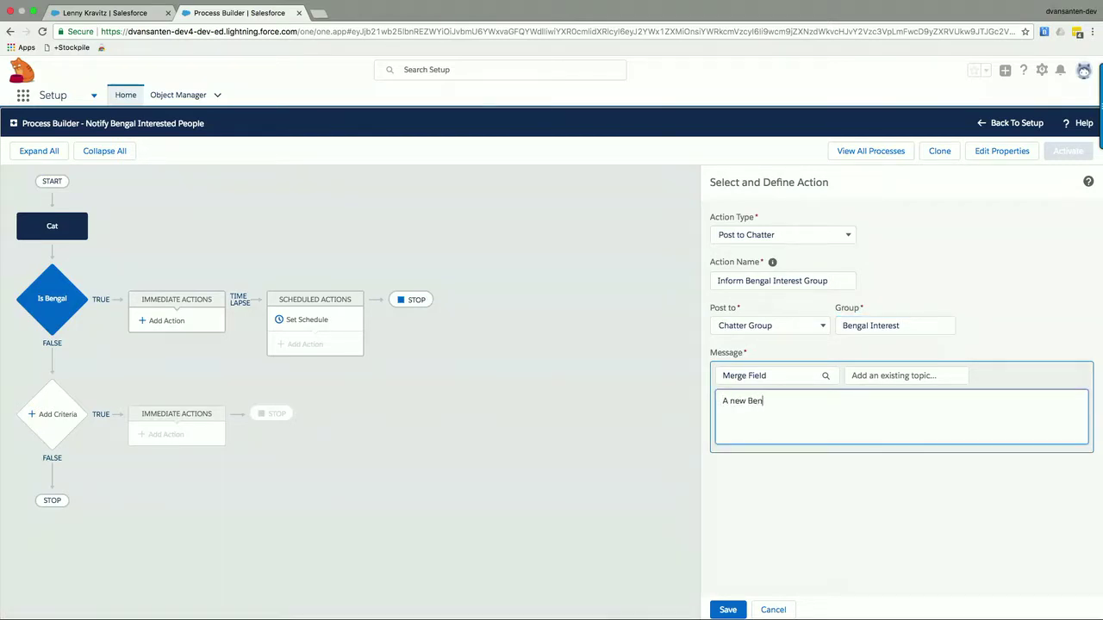
pyautogui.write('s arrived!')
pyautogui.click(727, 608)
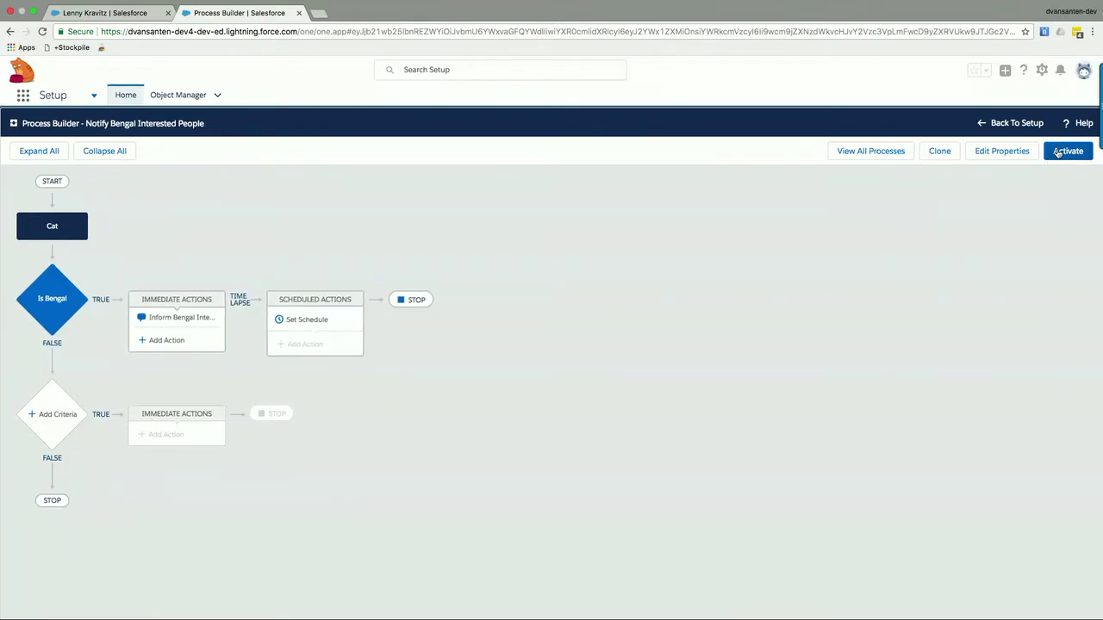
# Activate the process and switch back to the cat record tab.
pyautogui.click(1060, 152)
pyautogui.click(722, 425)
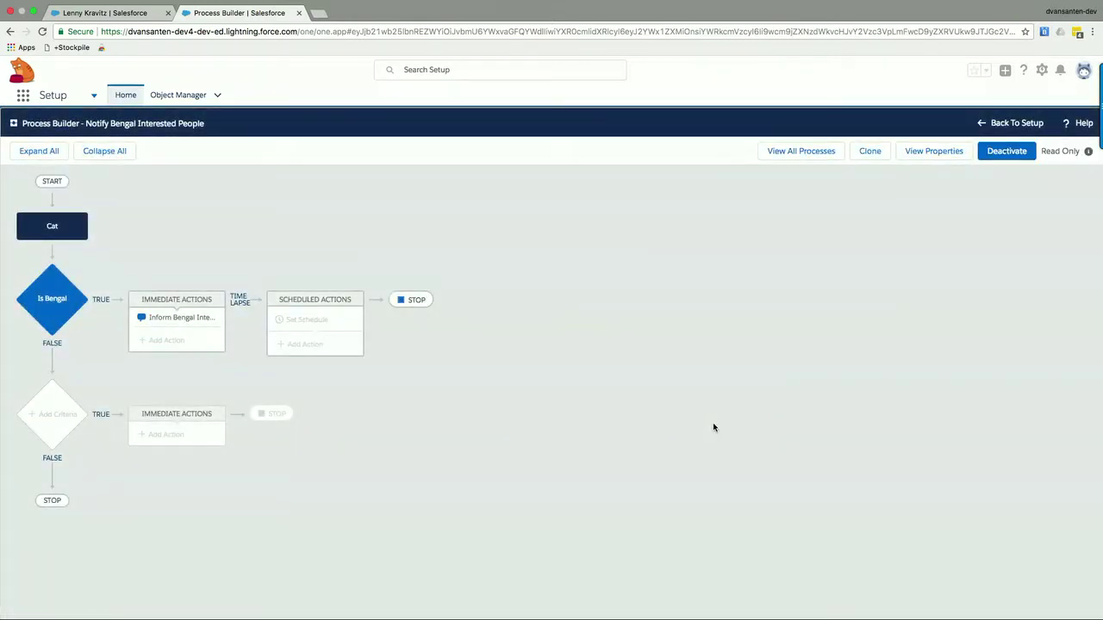
pyautogui.click(125, 18)
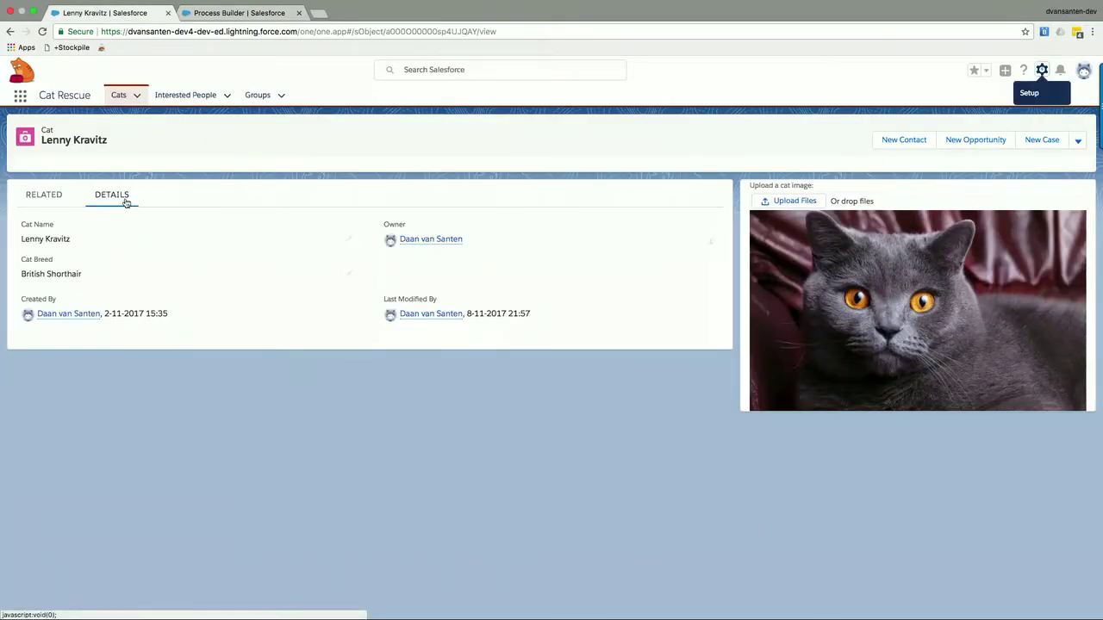
# Open another cat record from Cats and upload bengal-cat.jpg to it.
pyautogui.click(136, 95)
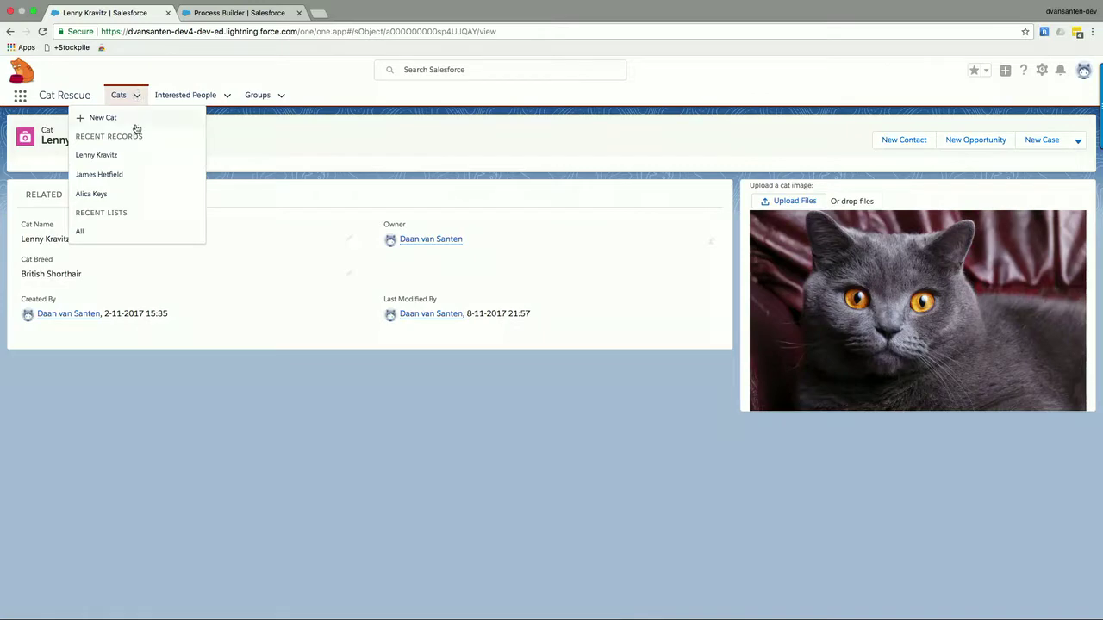
pyautogui.click(106, 193)
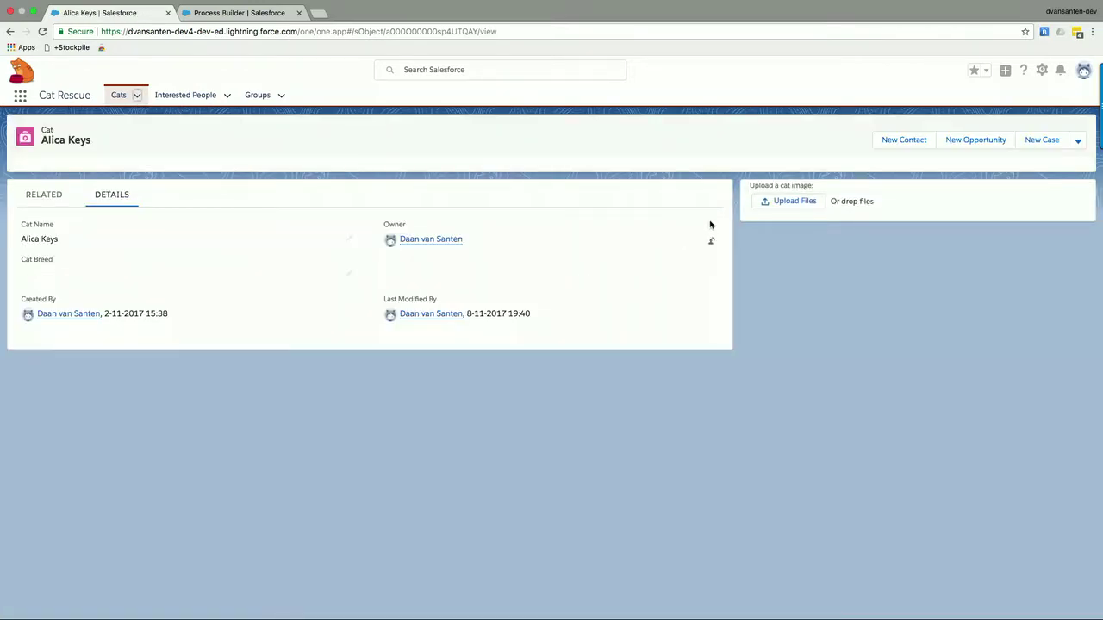
pyautogui.click(770, 207)
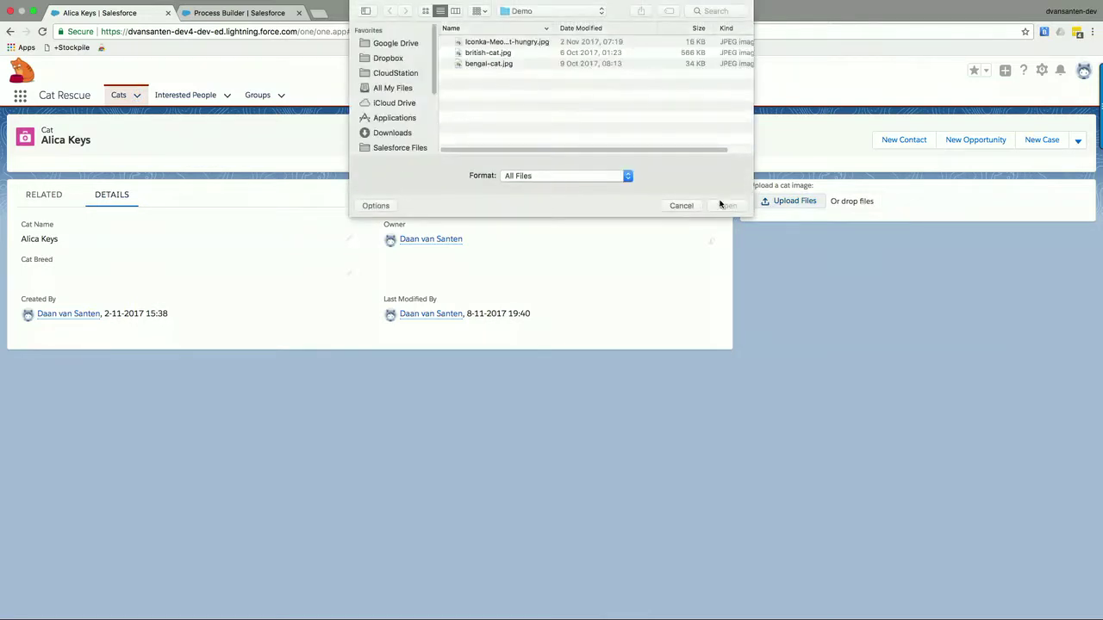
pyautogui.click(483, 66)
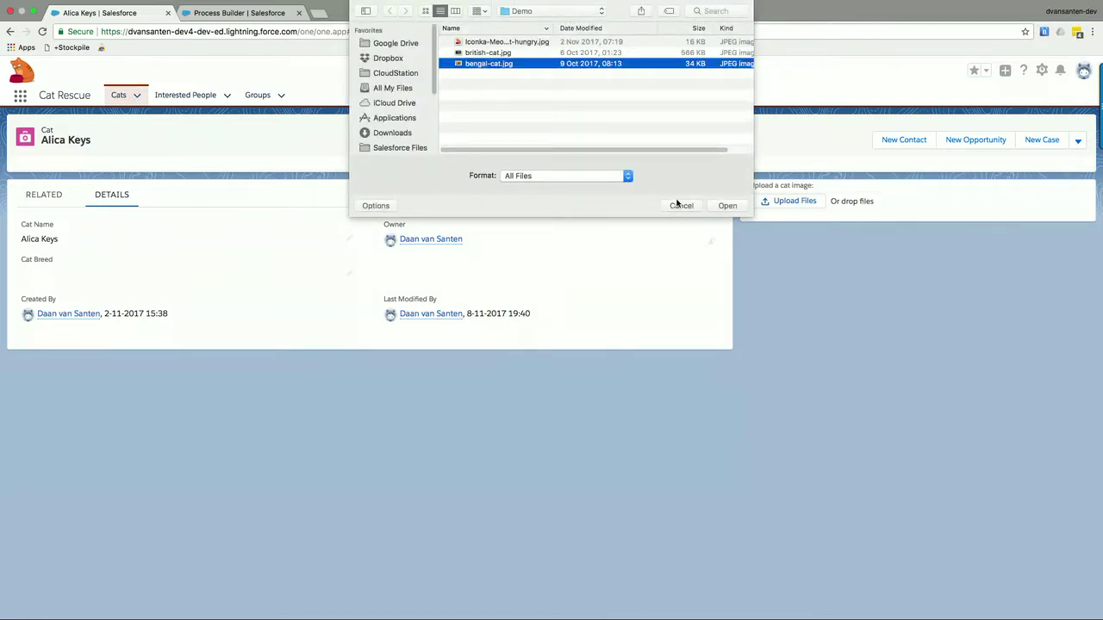
pyautogui.click(725, 206)
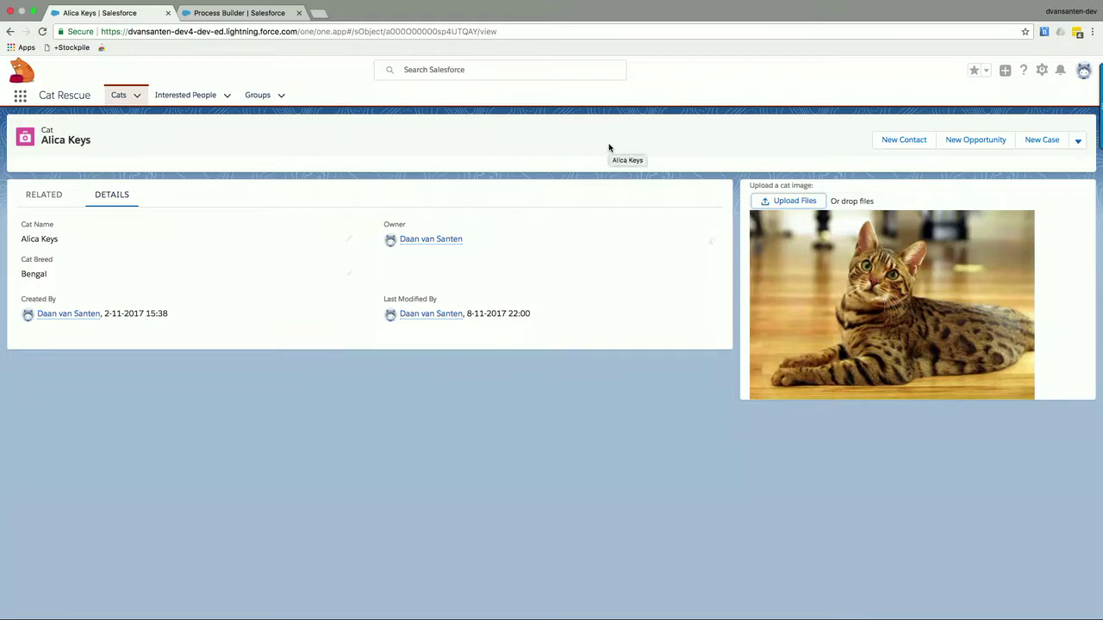
# Verify the 'A new Bengal Cat has arrived!' post in Bengal Interest, then return to the Demo! slide.
pyautogui.click(257, 96)
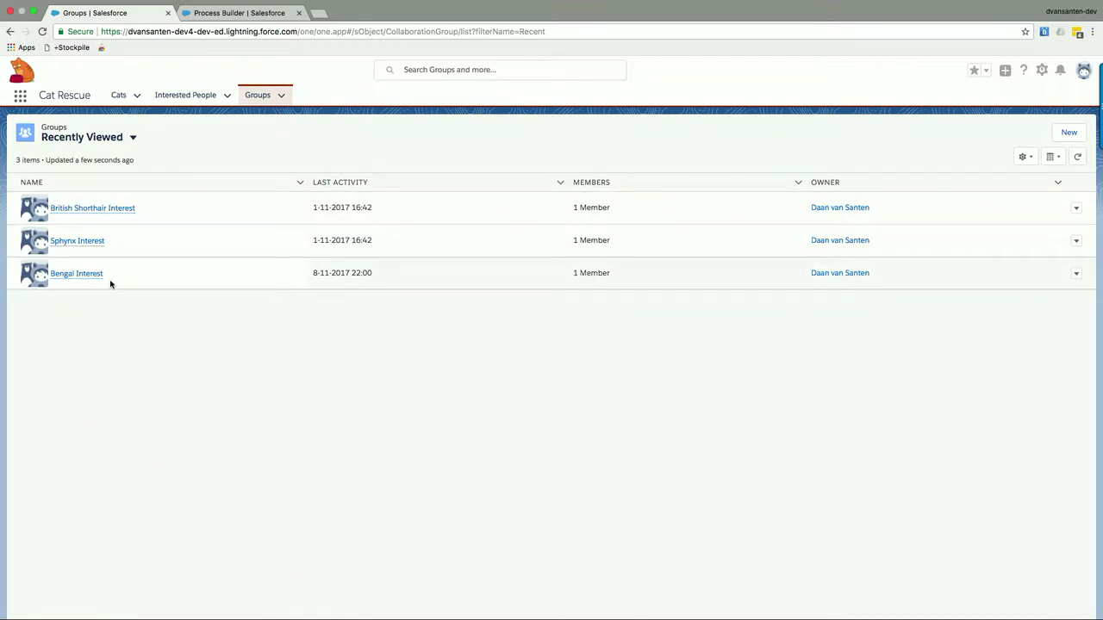
pyautogui.moveTo(99, 241)
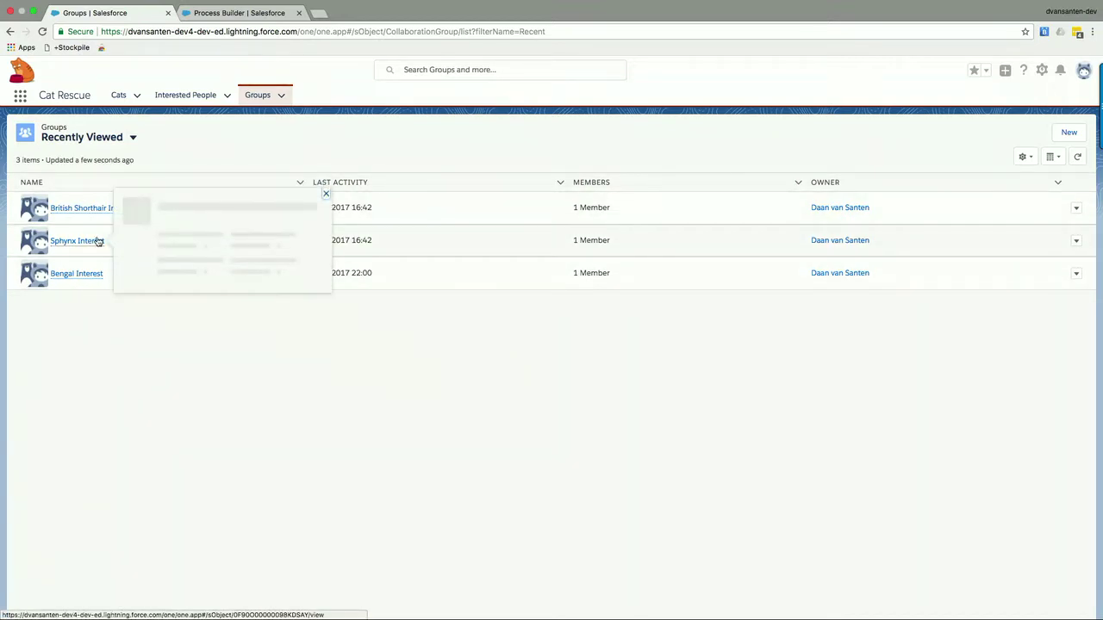
pyautogui.click(65, 275)
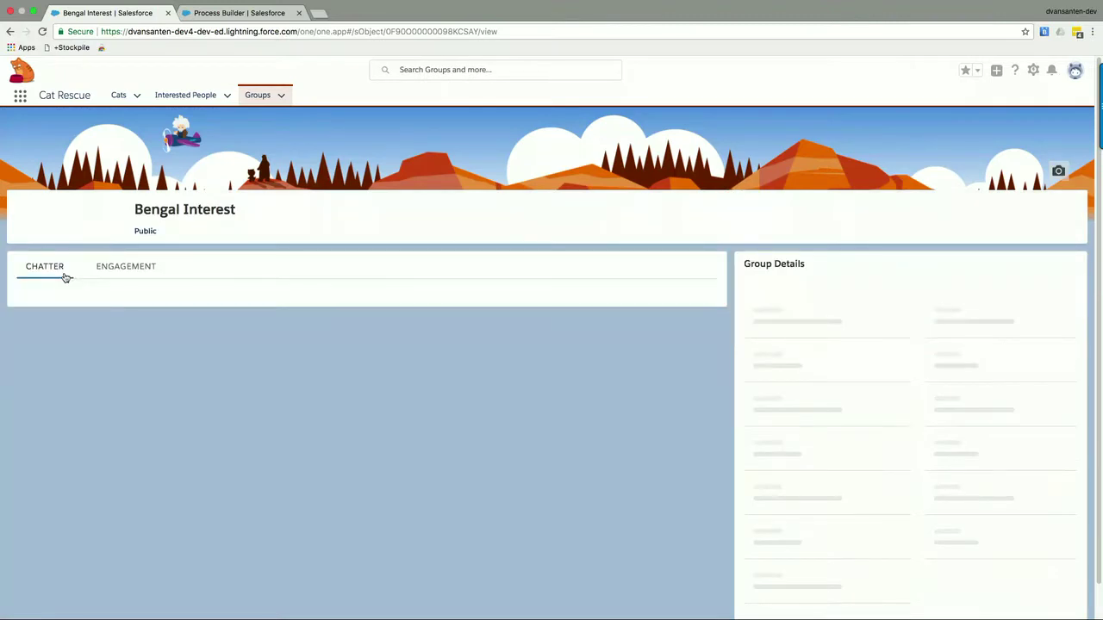
pyautogui.scroll(-1, 279, 382)
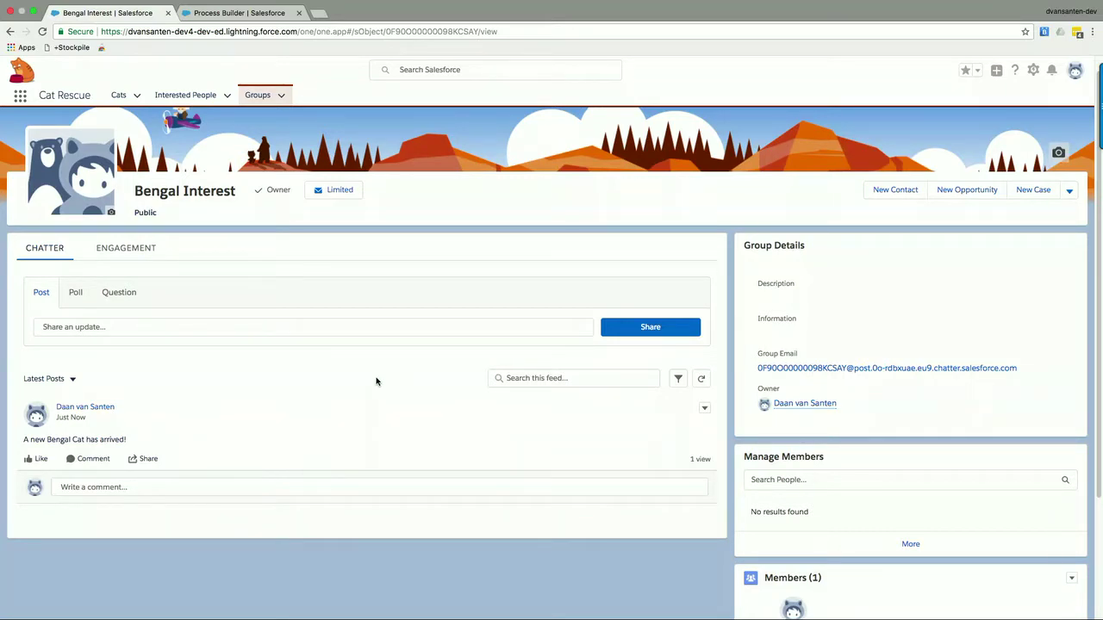
pyautogui.hotkey('ctrl', 'Right')
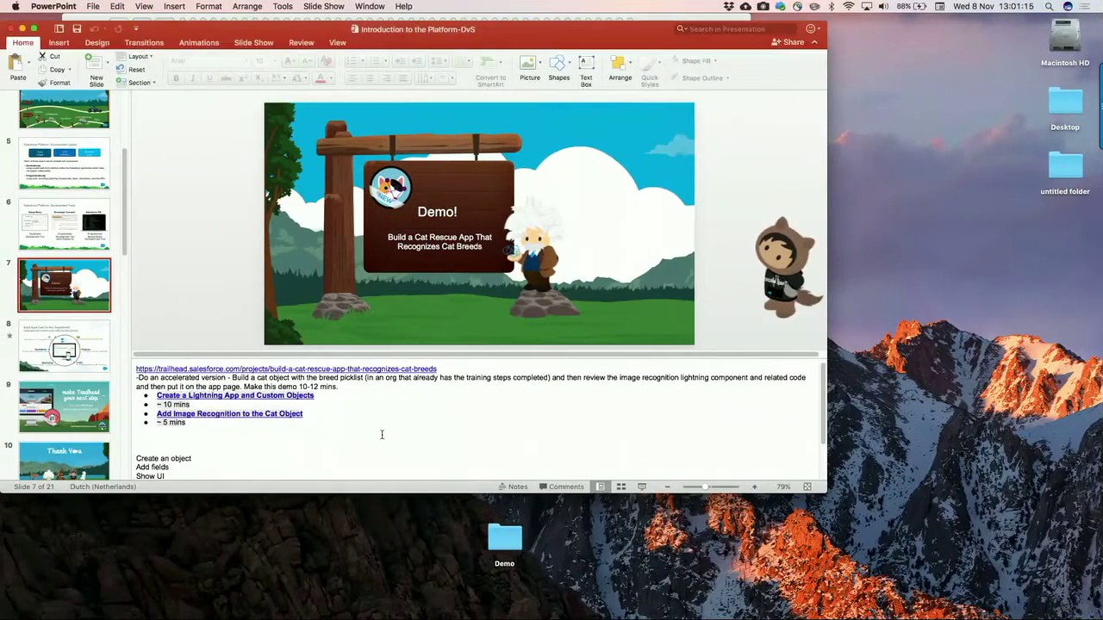